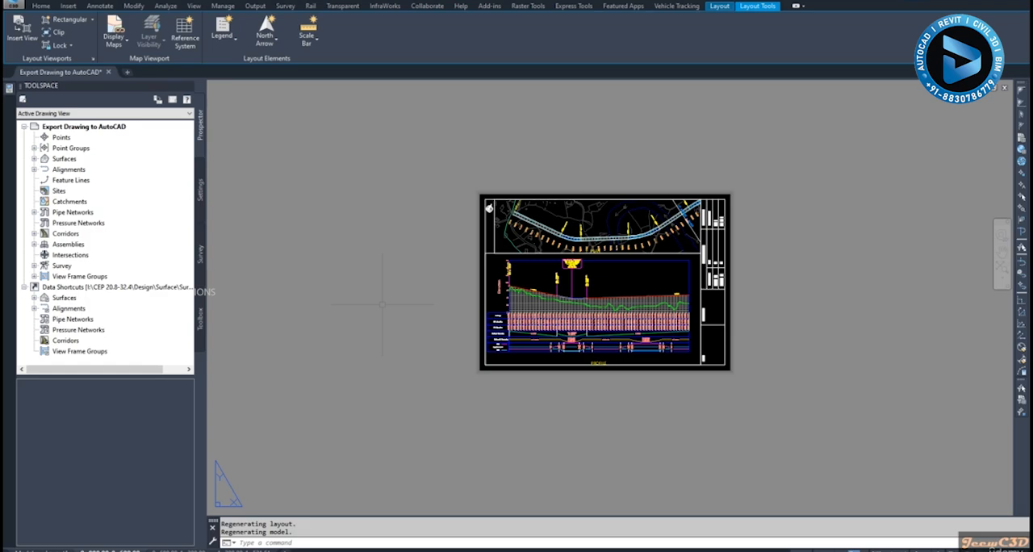
- Activate the plan viewport on the sheet and check how zooming and panning behave in it
{"action": "middle_click_drag", "start_coordinate": [395, 234], "coordinate": [347, 192]}
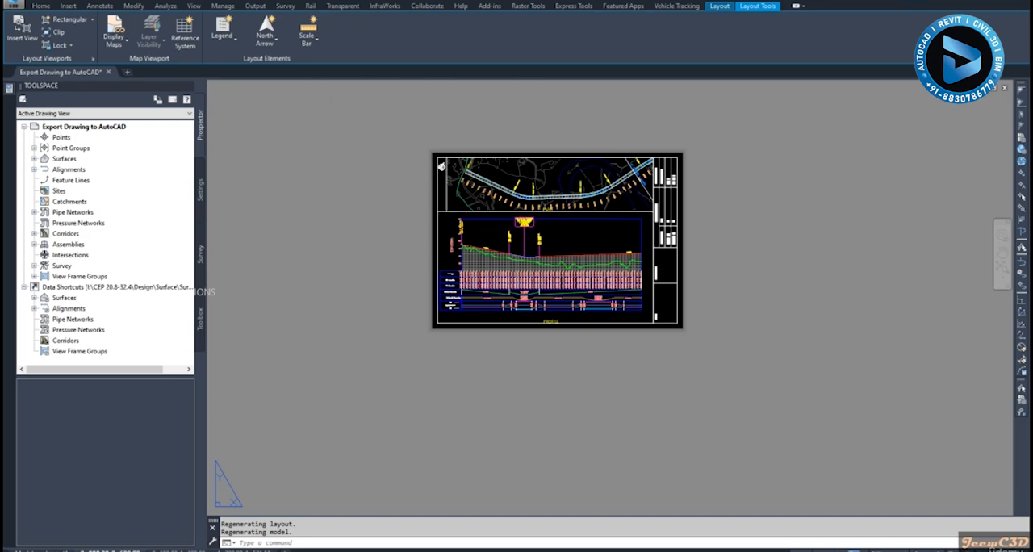
{"action": "scroll", "coordinate": [336, 242], "scroll_direction": "up", "scroll_amount": 2}
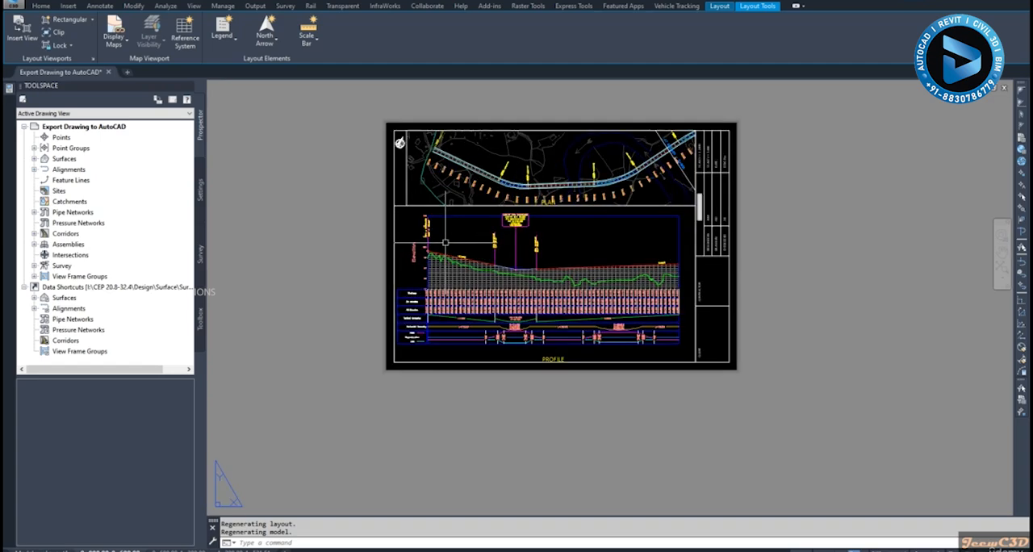
{"action": "scroll", "coordinate": [537, 218], "scroll_direction": "up", "scroll_amount": 5}
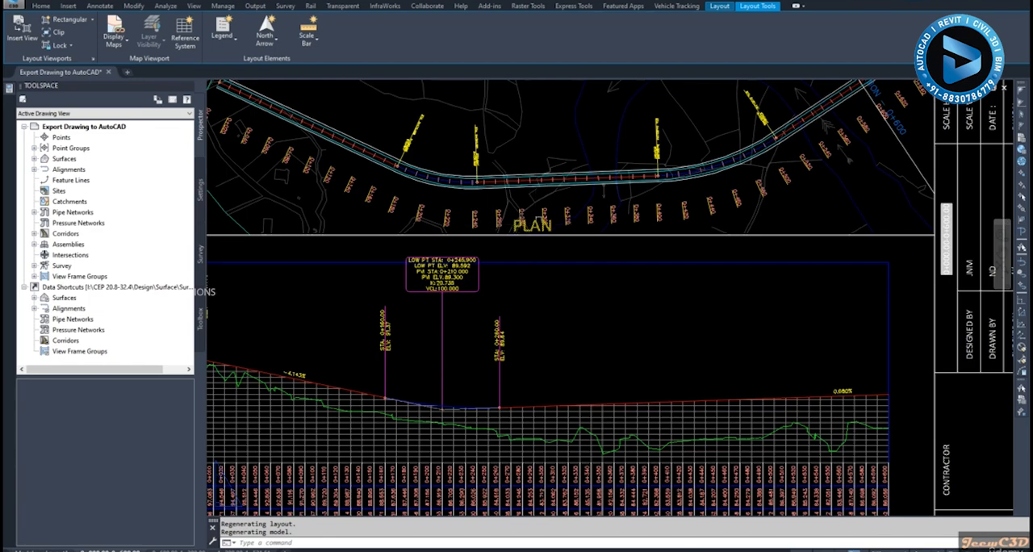
{"action": "scroll", "coordinate": [535, 194], "scroll_direction": "down", "scroll_amount": 2}
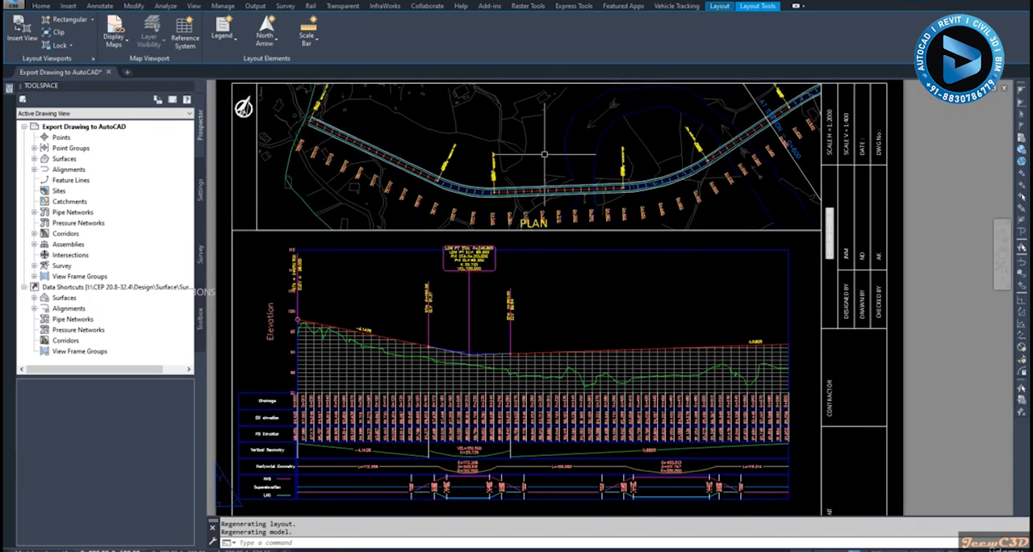
{"action": "double_click", "coordinate": [544, 153]}
{"action": "scroll", "coordinate": [546, 150], "scroll_direction": "up", "scroll_amount": 1}
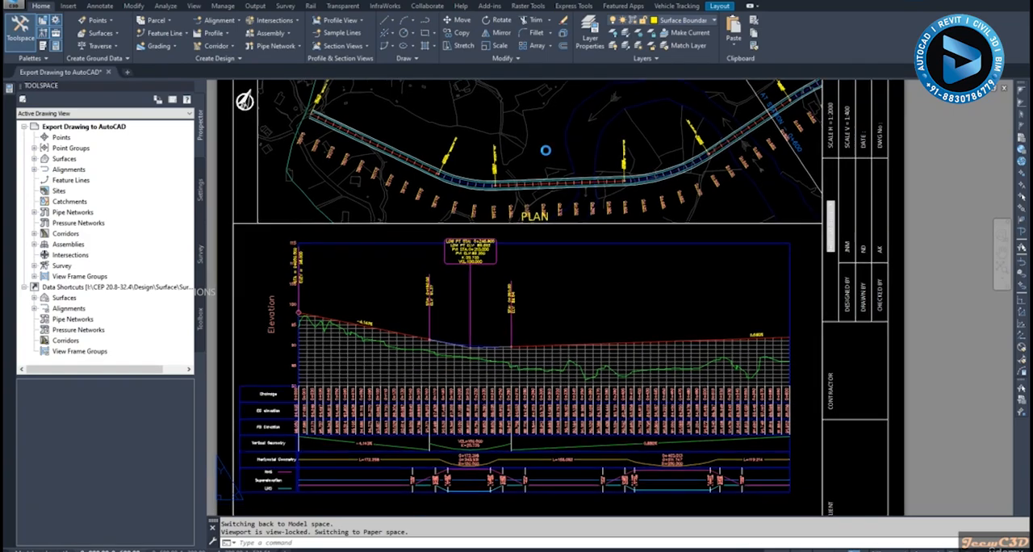
{"action": "middle_click_drag", "start_coordinate": [546, 150], "coordinate": [554, 197]}
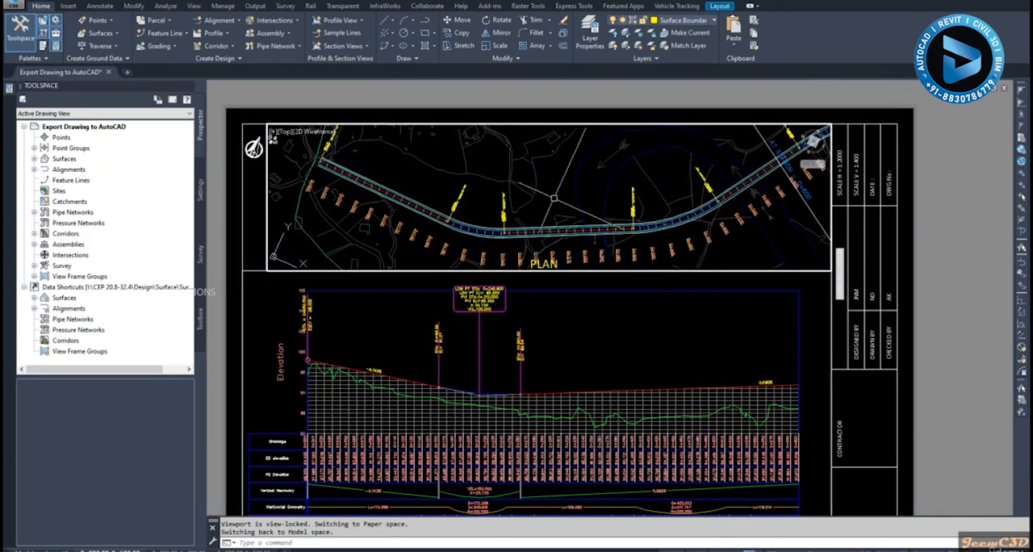
{"action": "scroll", "coordinate": [559, 265], "scroll_direction": "up", "scroll_amount": 4}
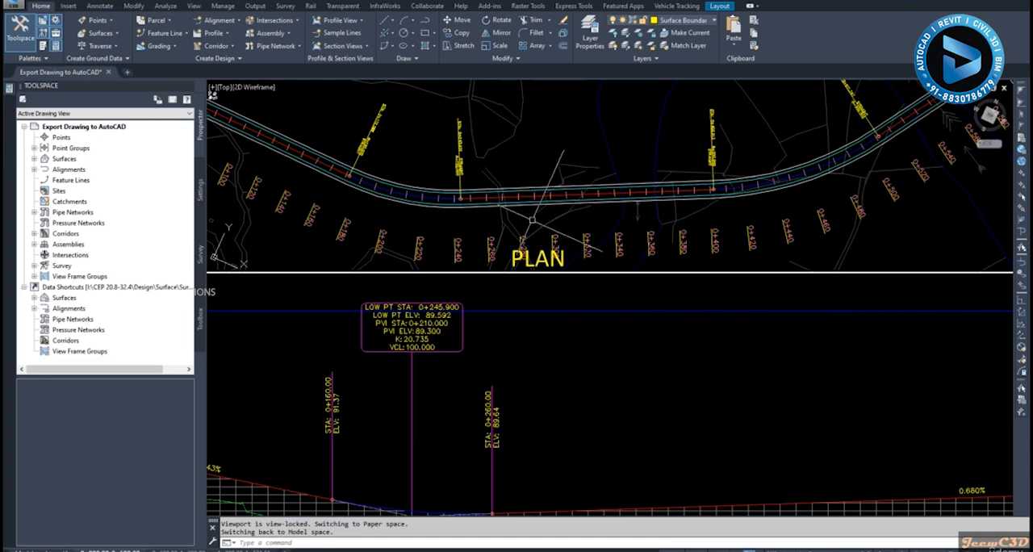
{"action": "scroll", "coordinate": [528, 198], "scroll_direction": "down", "scroll_amount": 4}
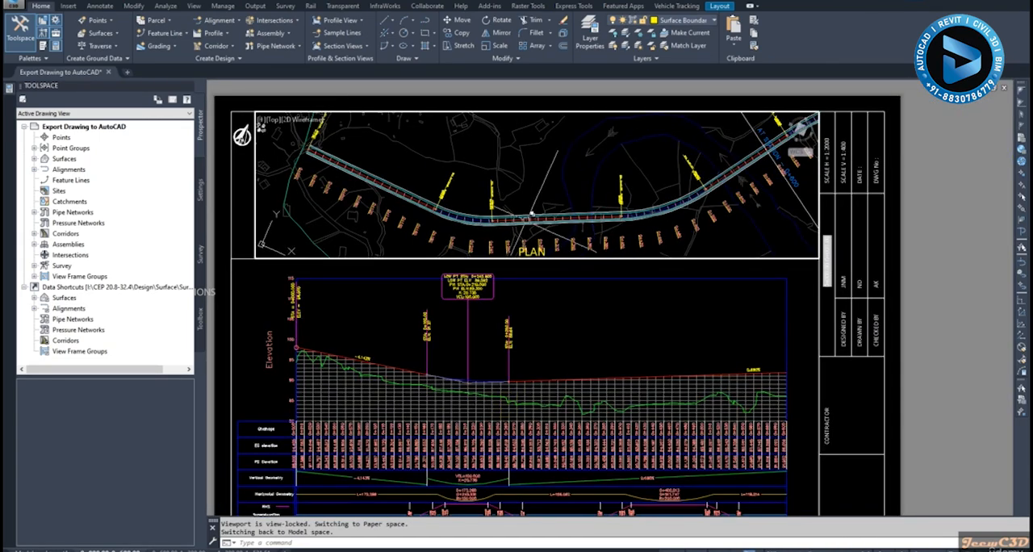
{"action": "mouse_move", "coordinate": [529, 191]}
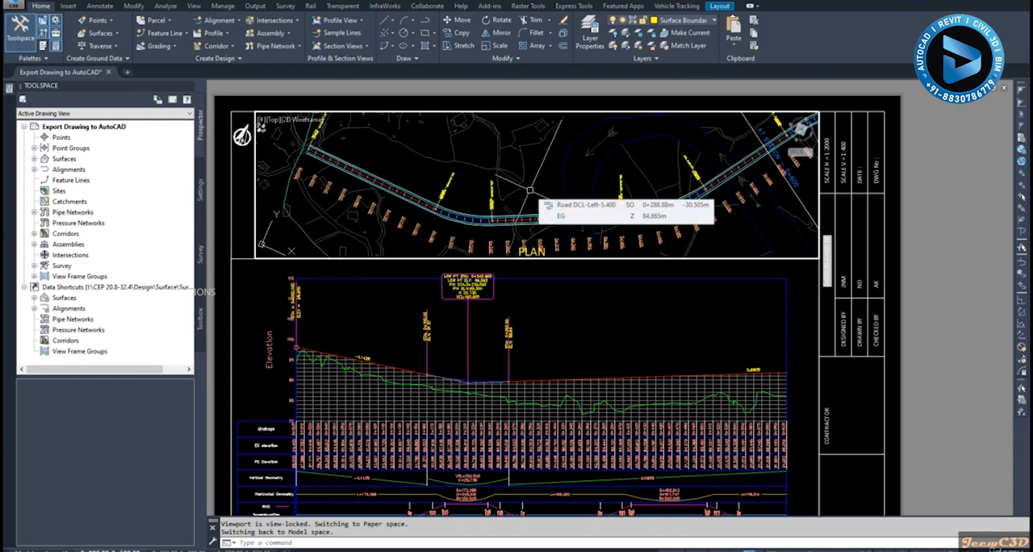
{"action": "scroll", "coordinate": [537, 182], "scroll_direction": "up", "scroll_amount": 2}
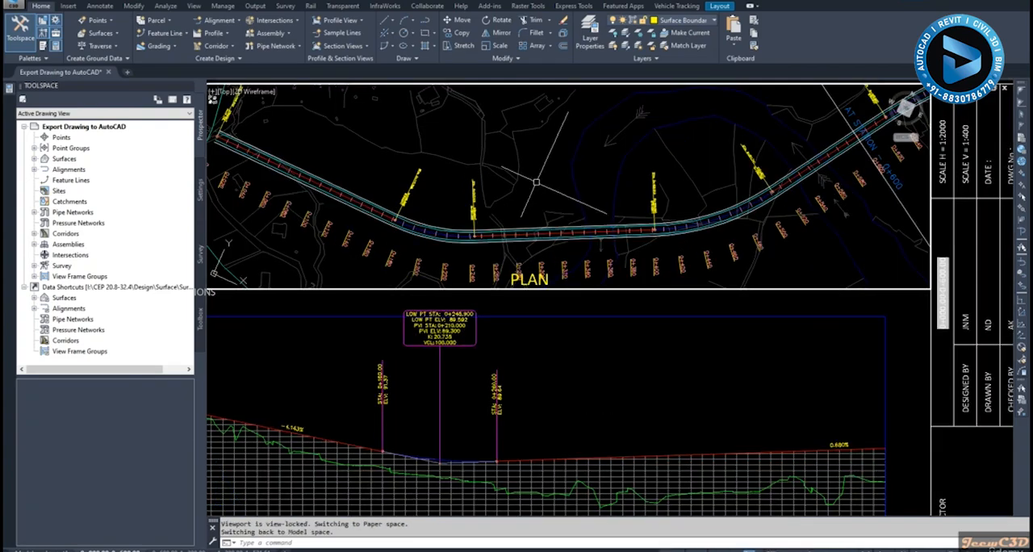
{"action": "left_click", "coordinate": [536, 182]}
{"action": "left_click", "coordinate": [536, 182]}
{"action": "middle_click_drag", "start_coordinate": [535, 180], "coordinate": [585, 241]}
{"action": "scroll", "coordinate": [587, 242], "scroll_direction": "down", "scroll_amount": 2}
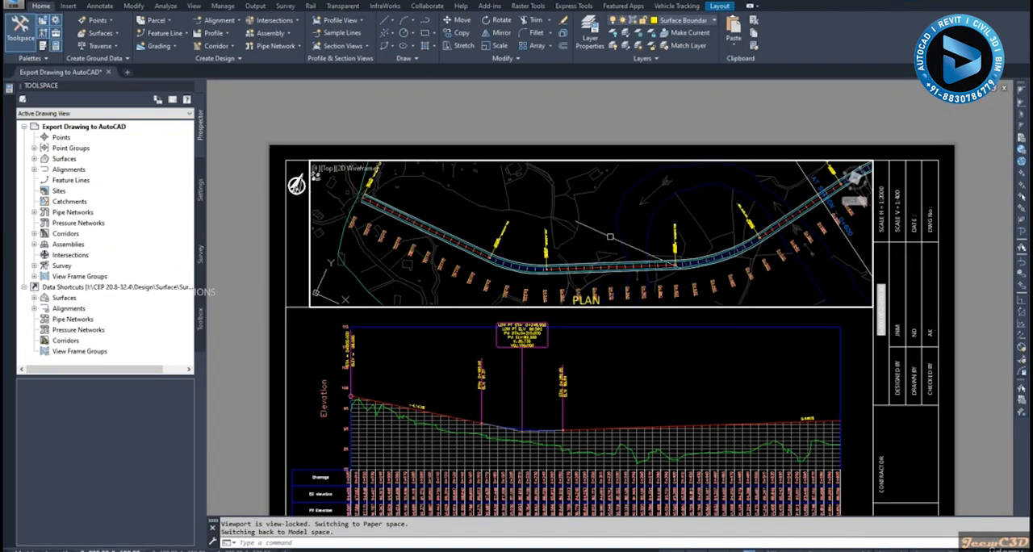
{"action": "middle_click_drag", "start_coordinate": [604, 239], "coordinate": [601, 214]}
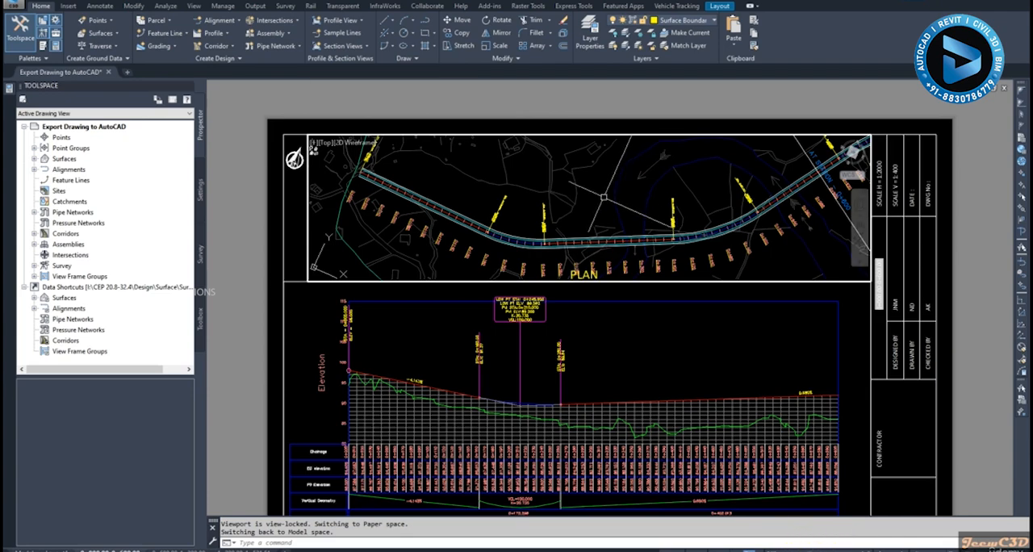
- Shift the view inside the unlocked plan viewport and set the viewport scale to 1:2000
{"action": "middle_click_drag", "start_coordinate": [593, 204], "coordinate": [592, 195]}
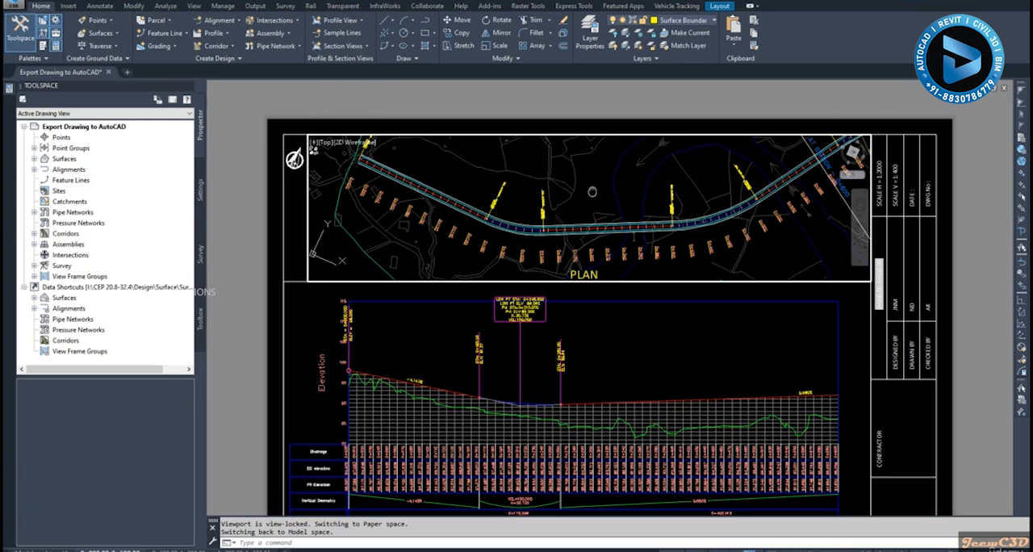
{"action": "middle_click_drag", "start_coordinate": [592, 191], "coordinate": [592, 197]}
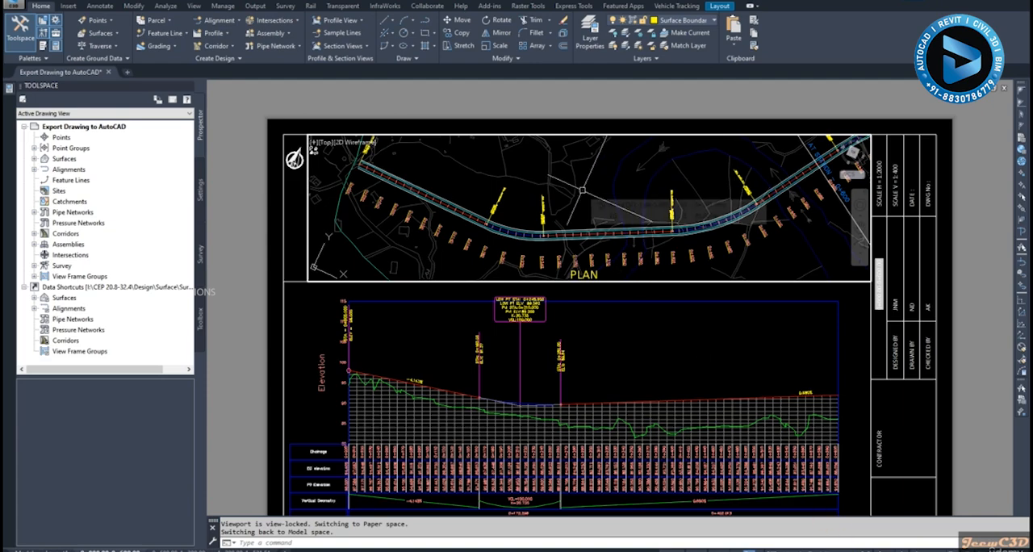
{"action": "scroll", "coordinate": [582, 191], "scroll_direction": "down", "scroll_amount": 2}
{"action": "scroll", "coordinate": [581, 191], "scroll_direction": "down", "scroll_amount": 1}
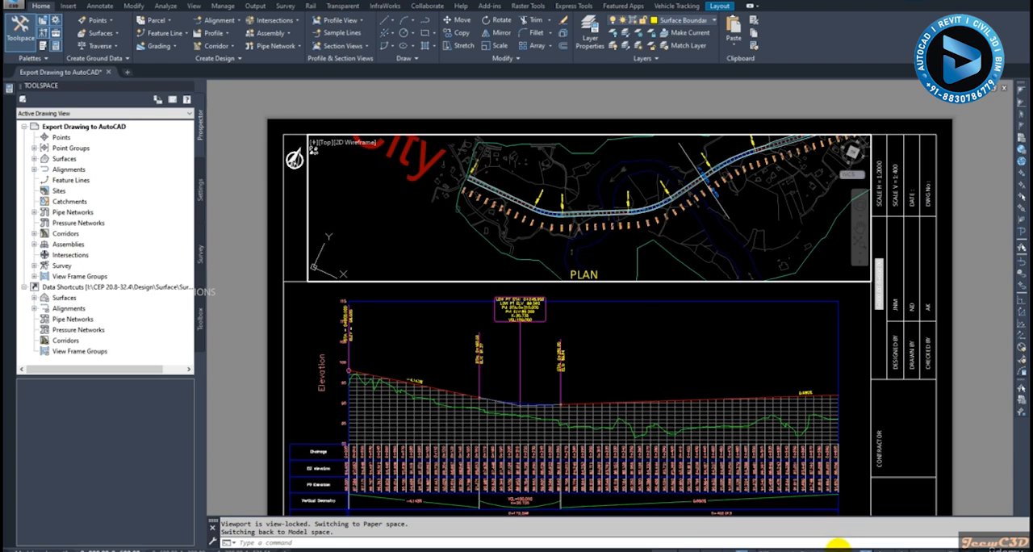
{"action": "left_click", "coordinate": [839, 547]}
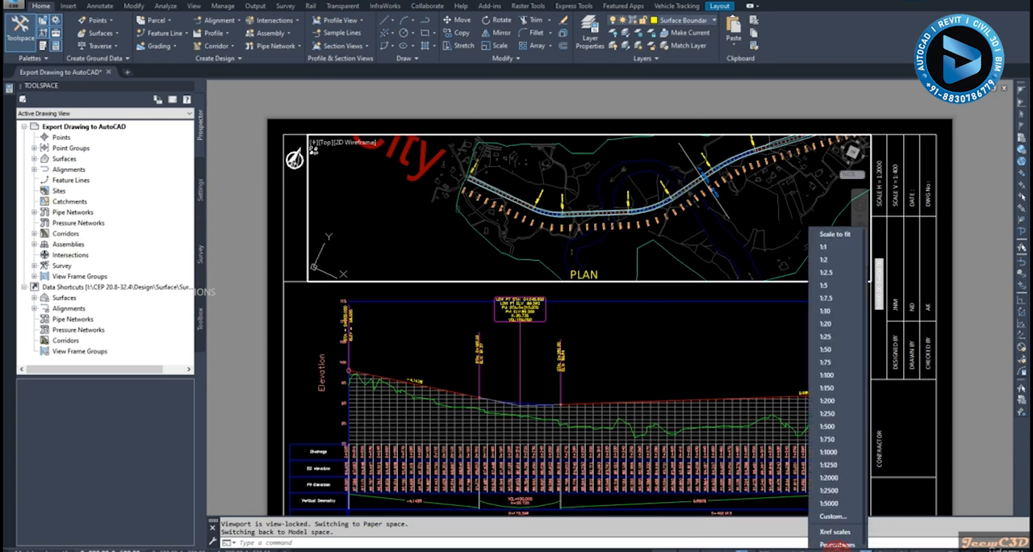
{"action": "left_click", "coordinate": [829, 475]}
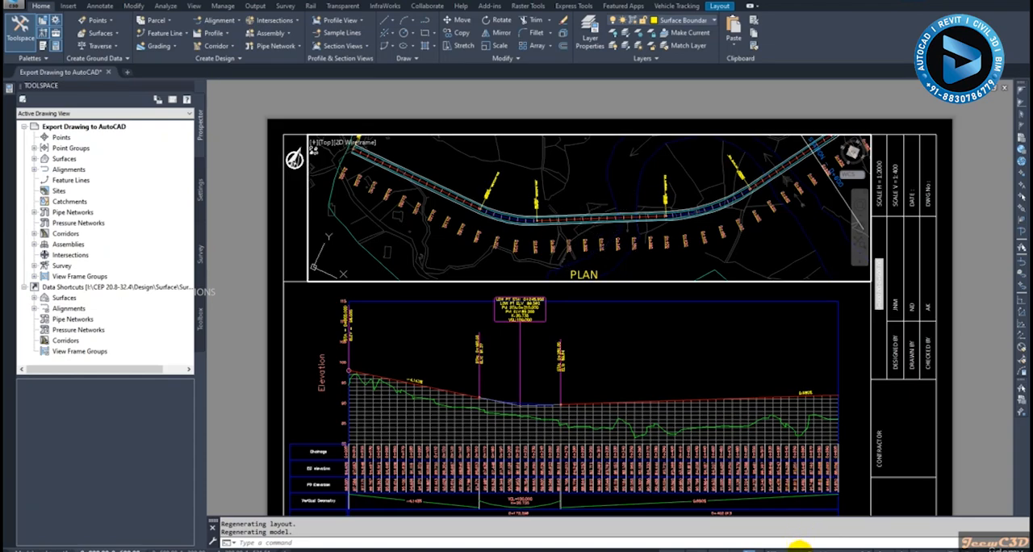
- Inspect the profile viewport on this sheet and look through the remaining plan and profile sheets
{"action": "left_click", "coordinate": [631, 356]}
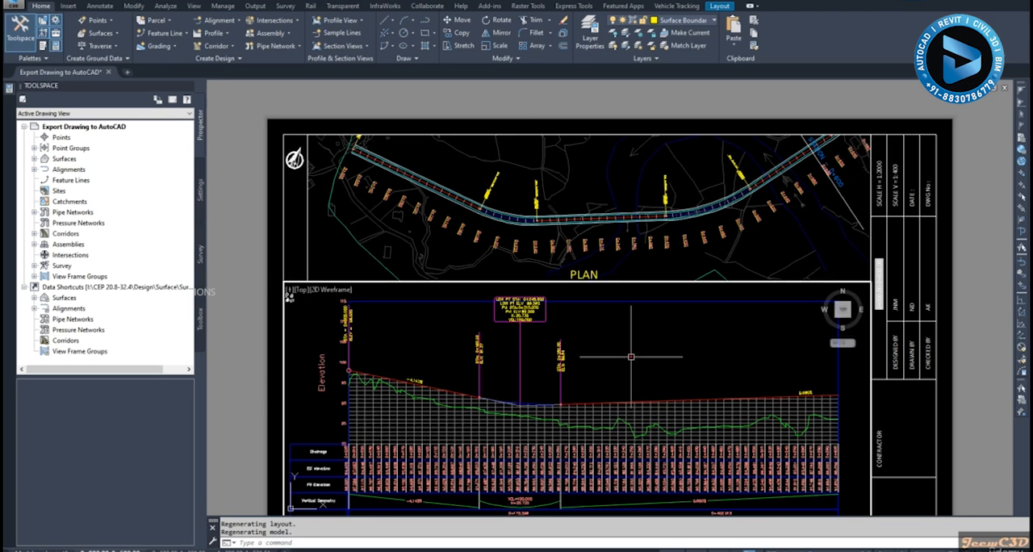
{"action": "scroll", "coordinate": [631, 356], "scroll_direction": "down", "scroll_amount": 4}
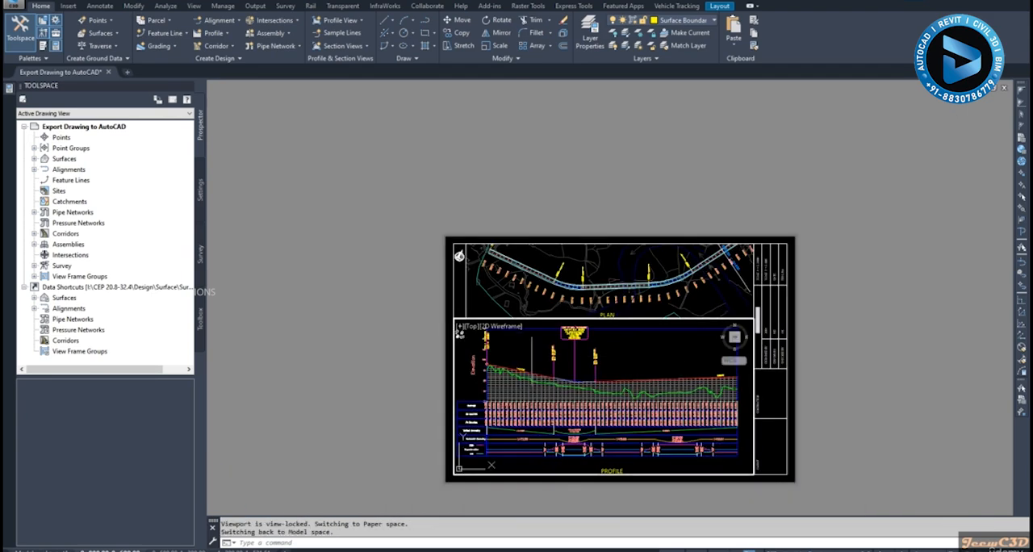
{"action": "left_click", "coordinate": [423, 325]}
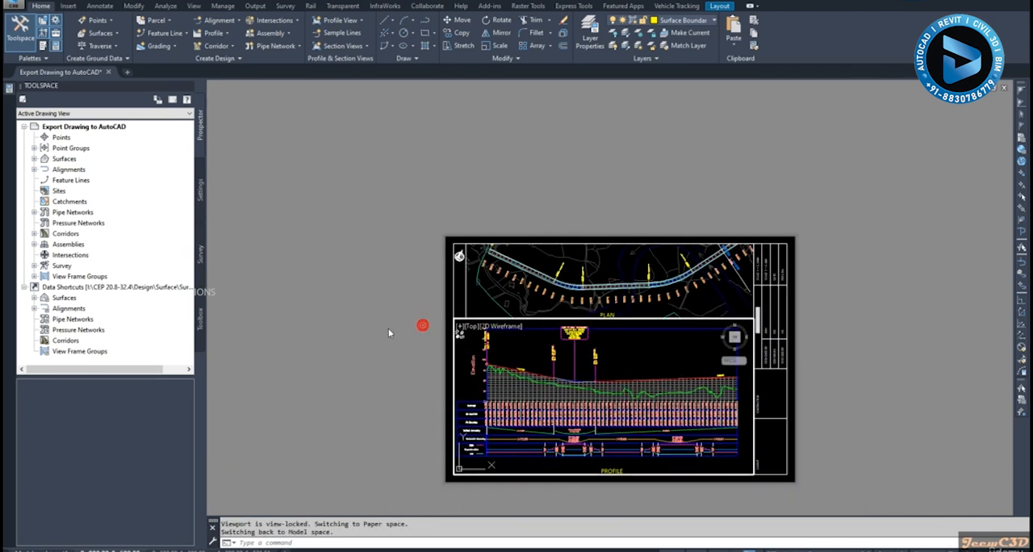
{"action": "left_click", "coordinate": [187, 548]}
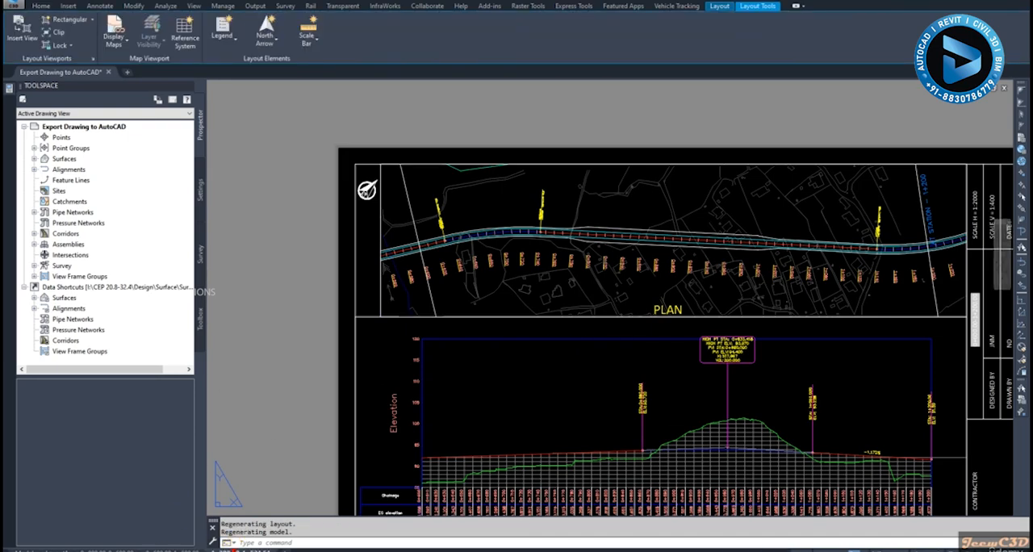
{"action": "left_click", "coordinate": [234, 549]}
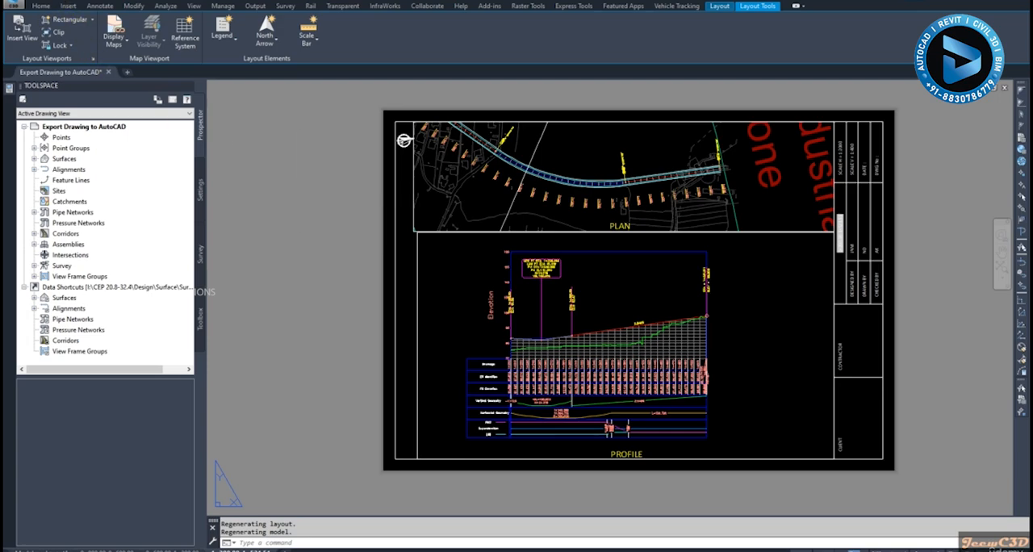
- Save the drawing and start the Export Civil 3D Drawing command
{"action": "key", "text": "ctrl+s"}
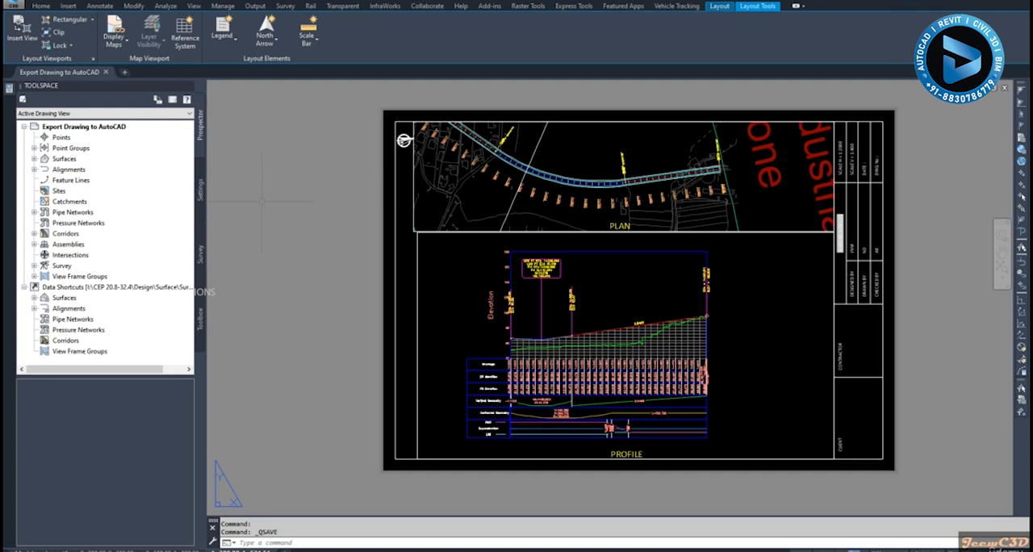
{"action": "left_click", "coordinate": [12, 5]}
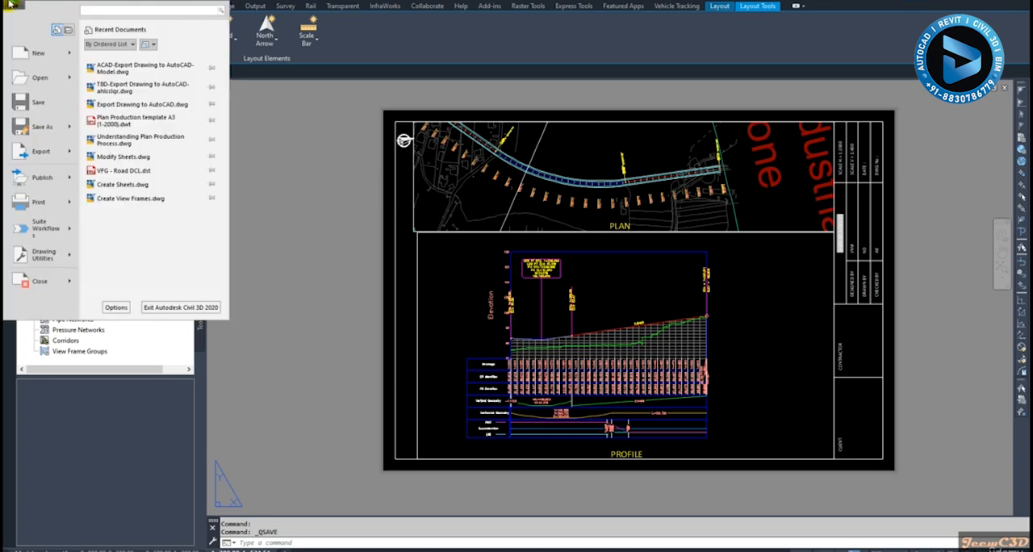
{"action": "mouse_move", "coordinate": [39, 158]}
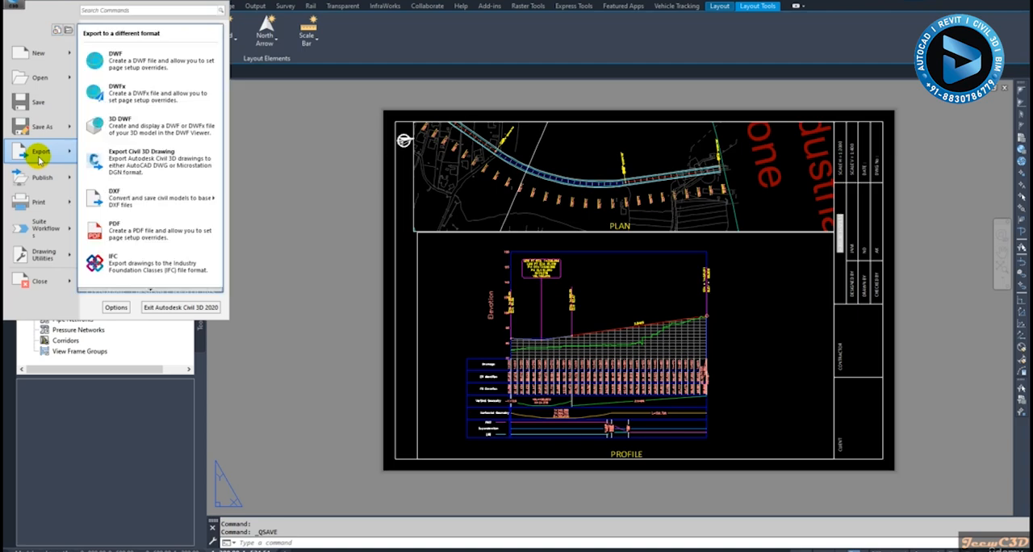
{"action": "left_click", "coordinate": [144, 161]}
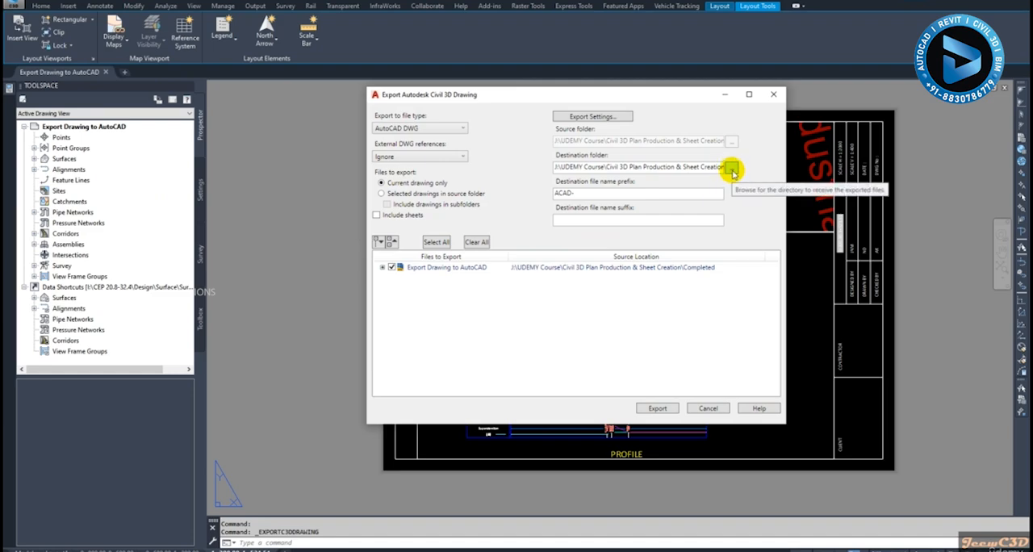
- Confirm the export settings with DWG file version 2013
{"action": "left_click", "coordinate": [618, 119]}
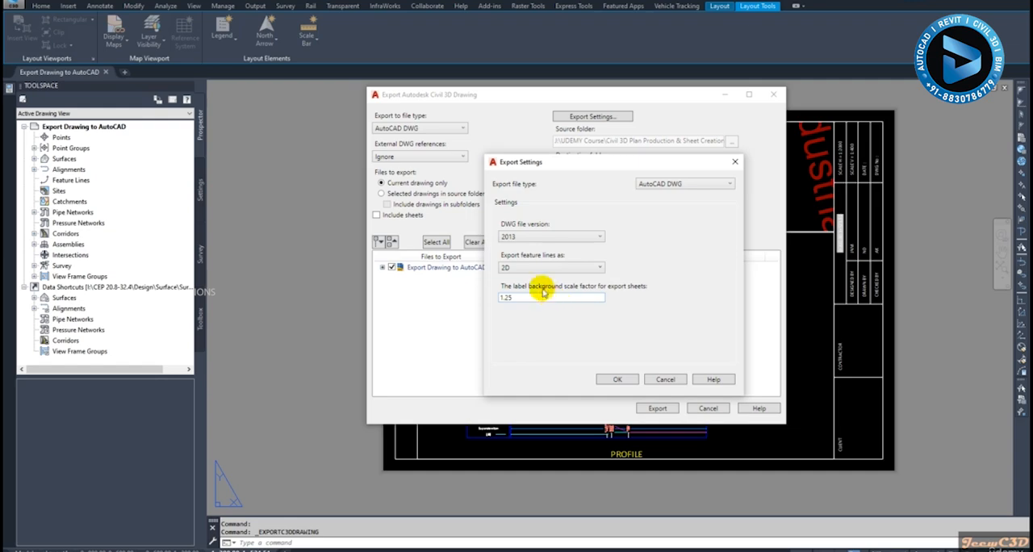
{"action": "left_click", "coordinate": [552, 235]}
{"action": "left_click", "coordinate": [551, 240]}
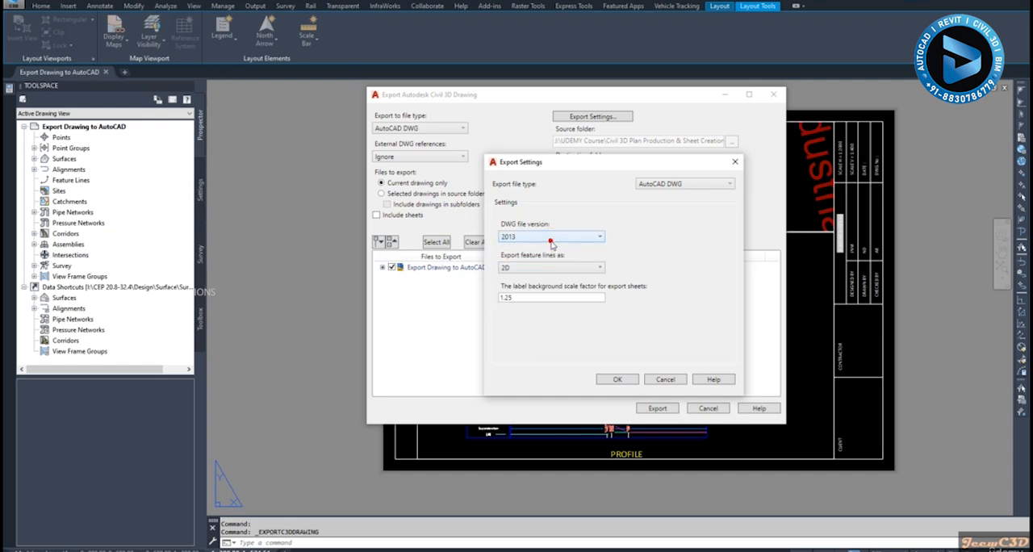
{"action": "left_click", "coordinate": [618, 379]}
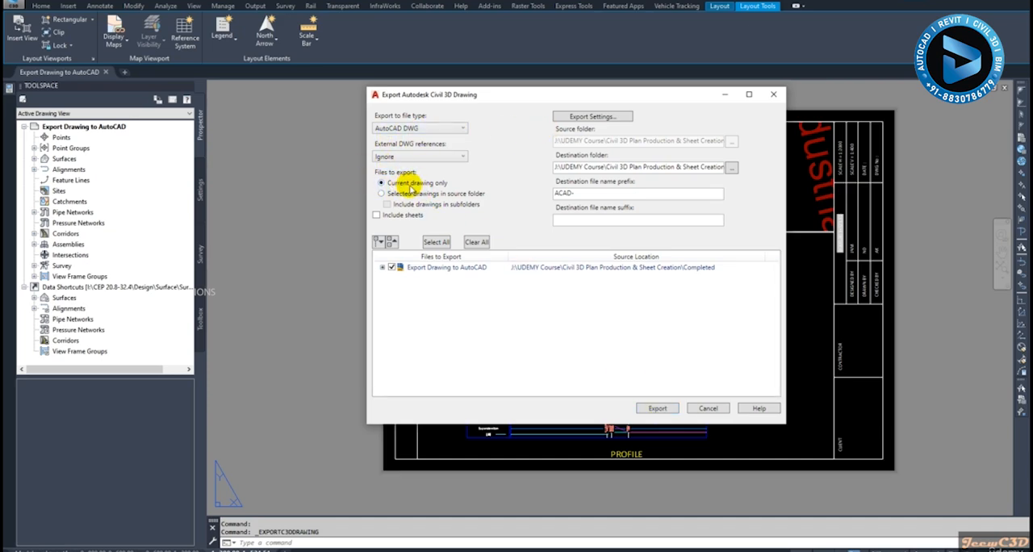
- Export the current drawing's model to AutoCAD DWG with the file name prefix ACAD-, and close the export dialog
{"action": "left_click", "coordinate": [381, 267]}
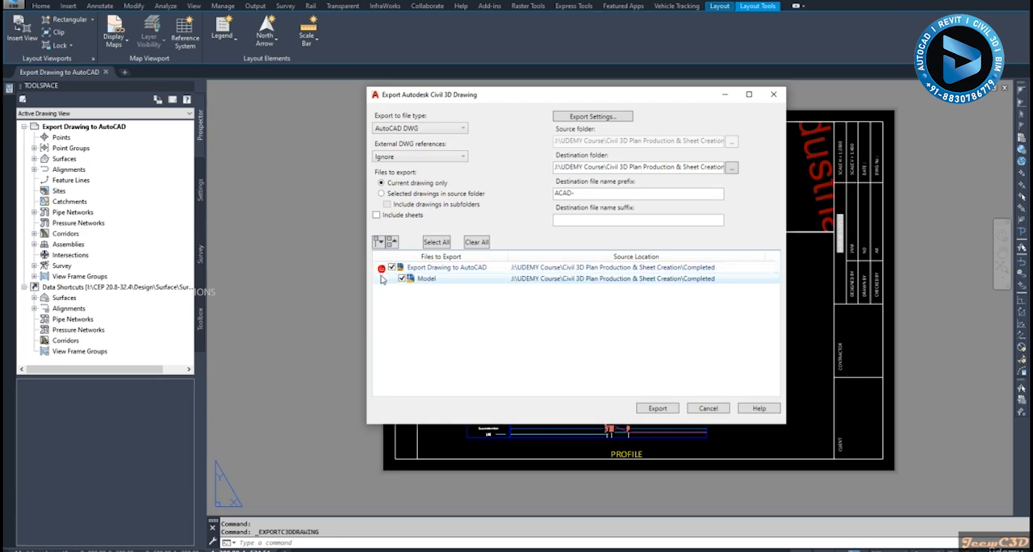
{"action": "left_click", "coordinate": [656, 408]}
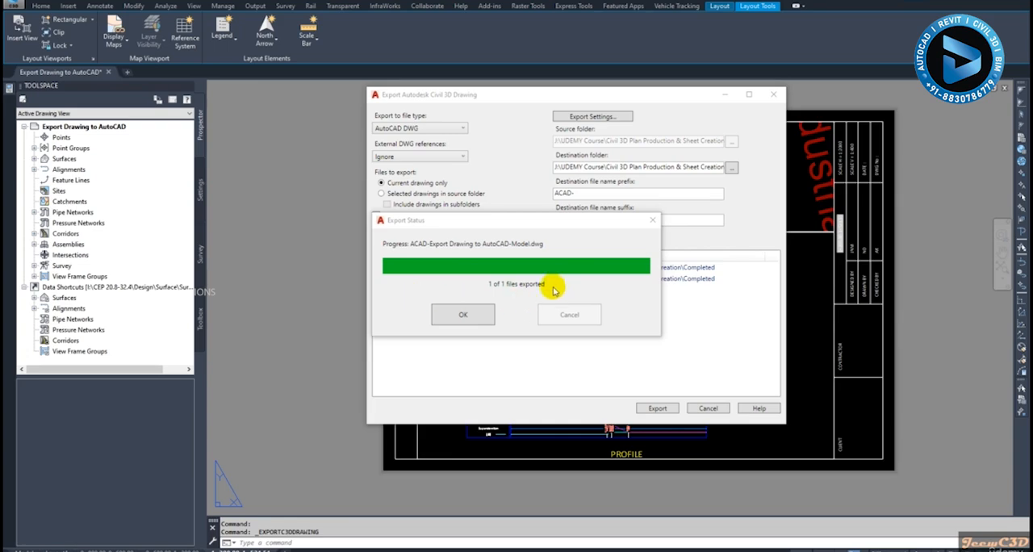
{"action": "left_click", "coordinate": [464, 315]}
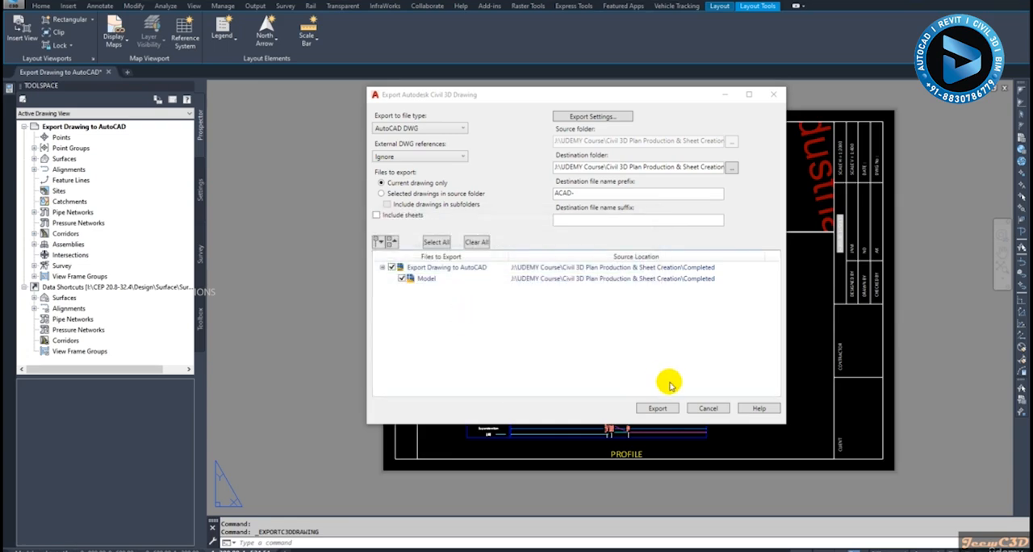
{"action": "left_click", "coordinate": [708, 409]}
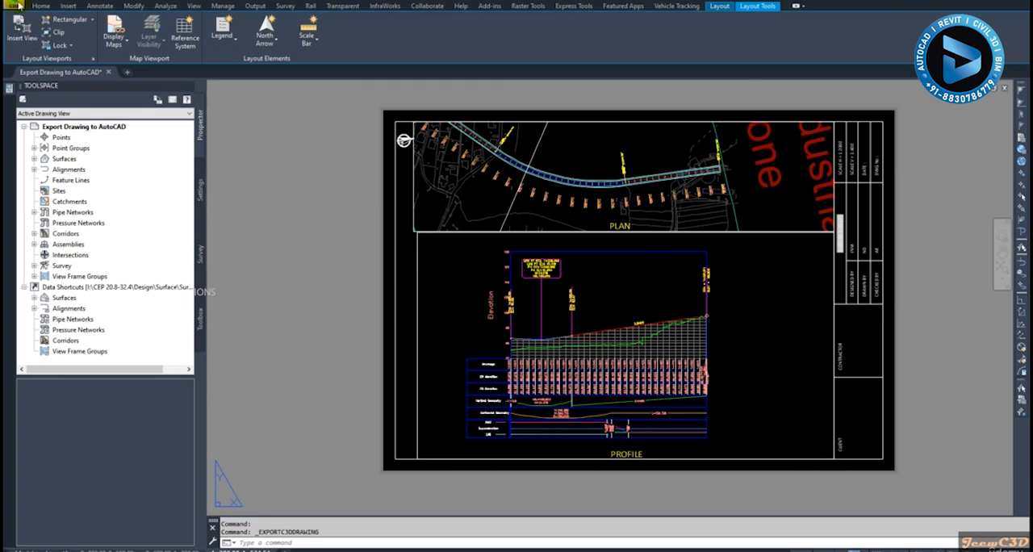
- Open the exported file ACAD-Export Drawing to AutoCAD-Model.dwg from the Completed folder
{"action": "left_click", "coordinate": [18, 6]}
{"action": "left_click", "coordinate": [332, 173]}
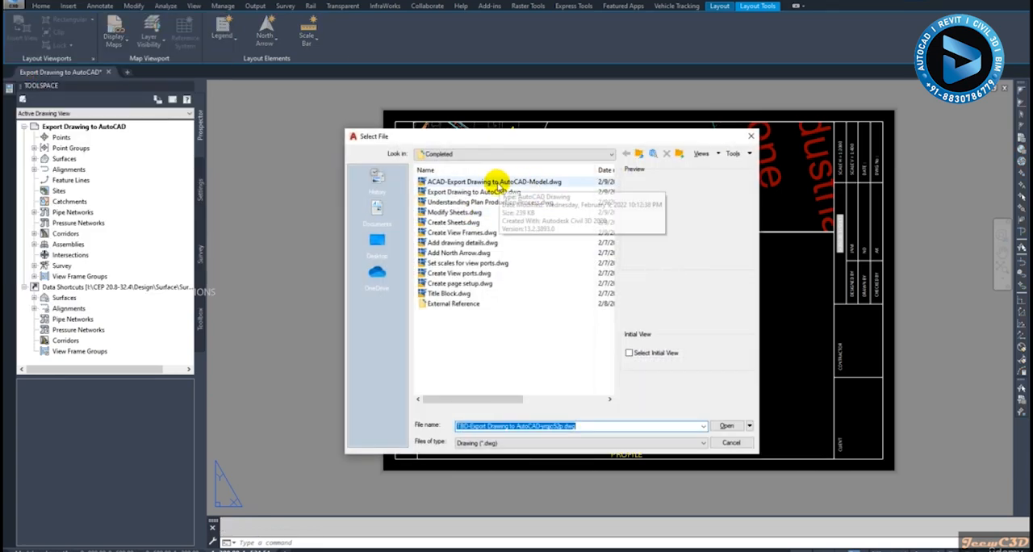
{"action": "left_click", "coordinate": [496, 182]}
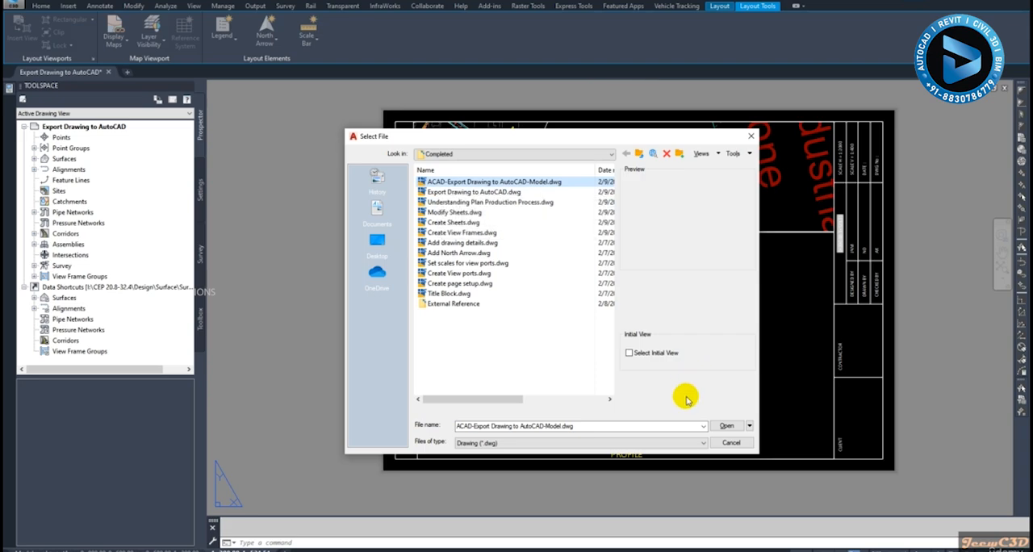
{"action": "left_click", "coordinate": [727, 428]}
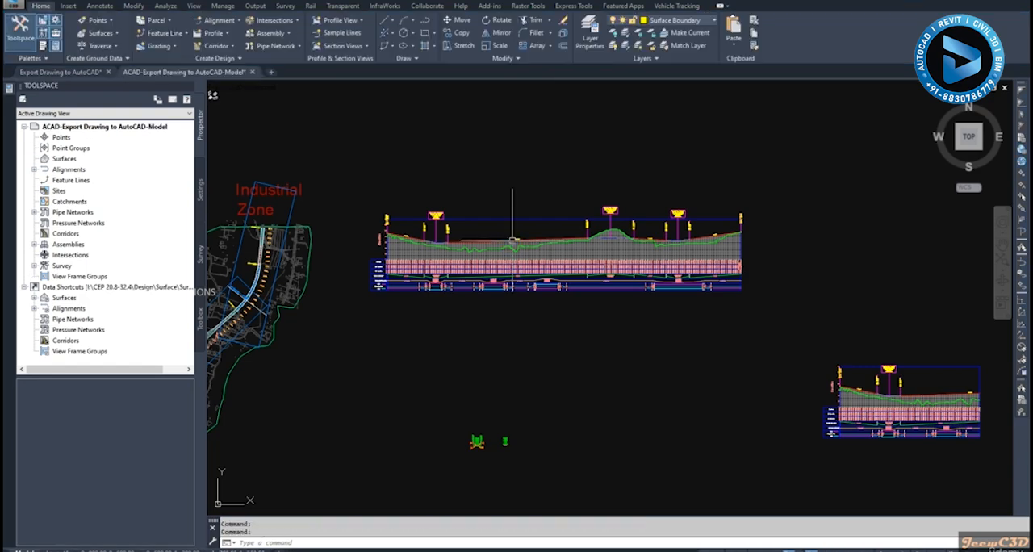
- Examine the exported long profile view and the row of shorter profile views beside it, checking how individual grid objects select
{"action": "scroll", "coordinate": [525, 274], "scroll_direction": "up", "scroll_amount": 6}
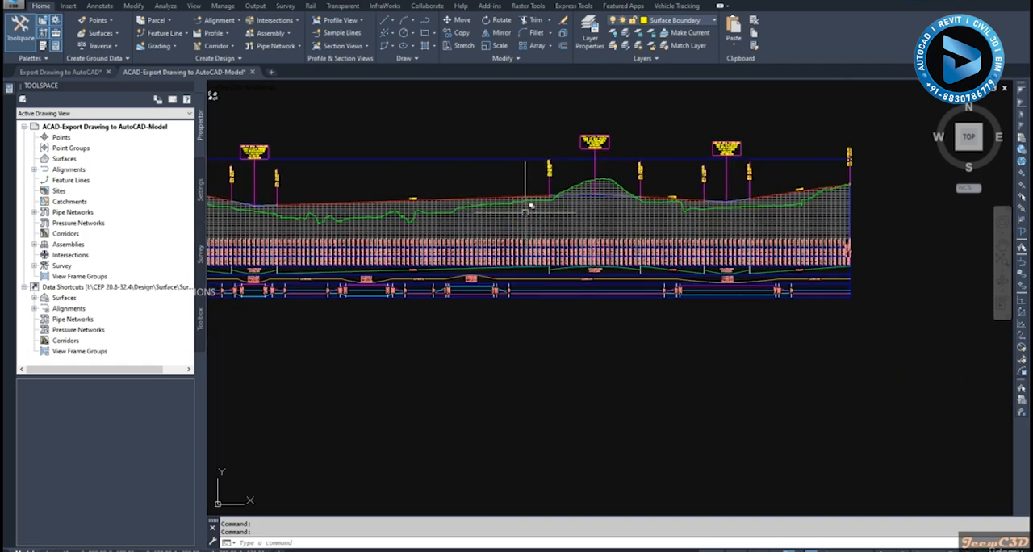
{"action": "key", "text": "Escape"}
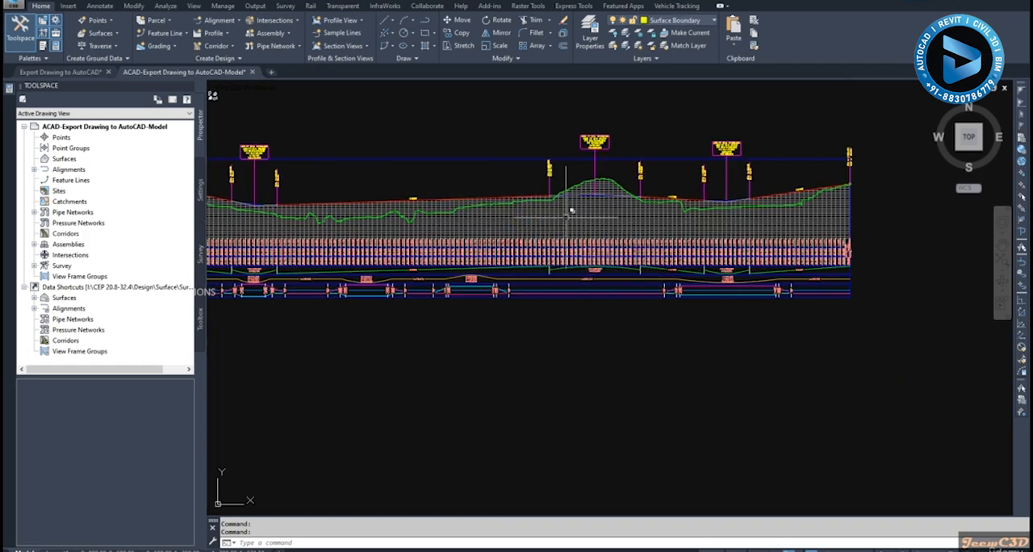
{"action": "left_click", "coordinate": [580, 217]}
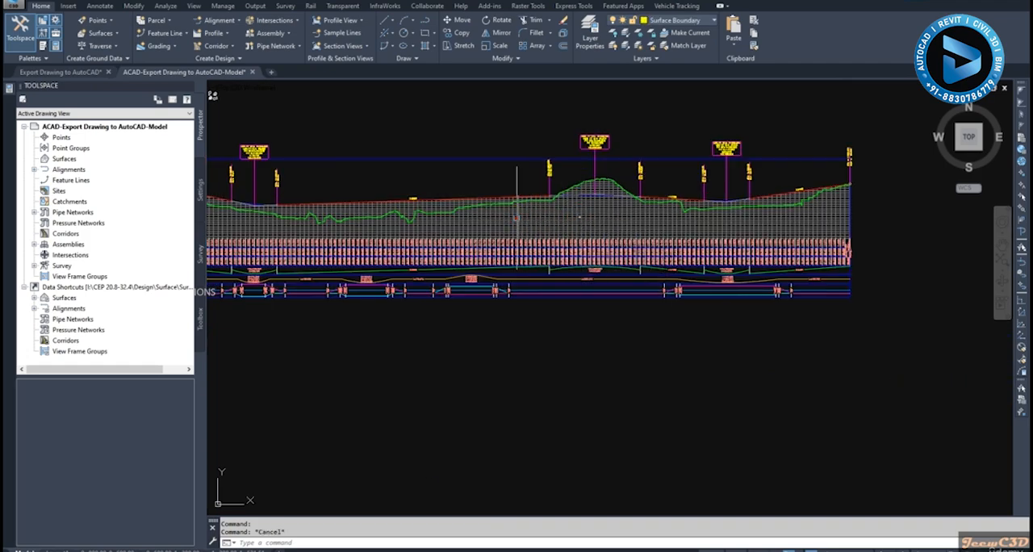
{"action": "left_click", "coordinate": [515, 218]}
{"action": "key", "text": "Escape"}
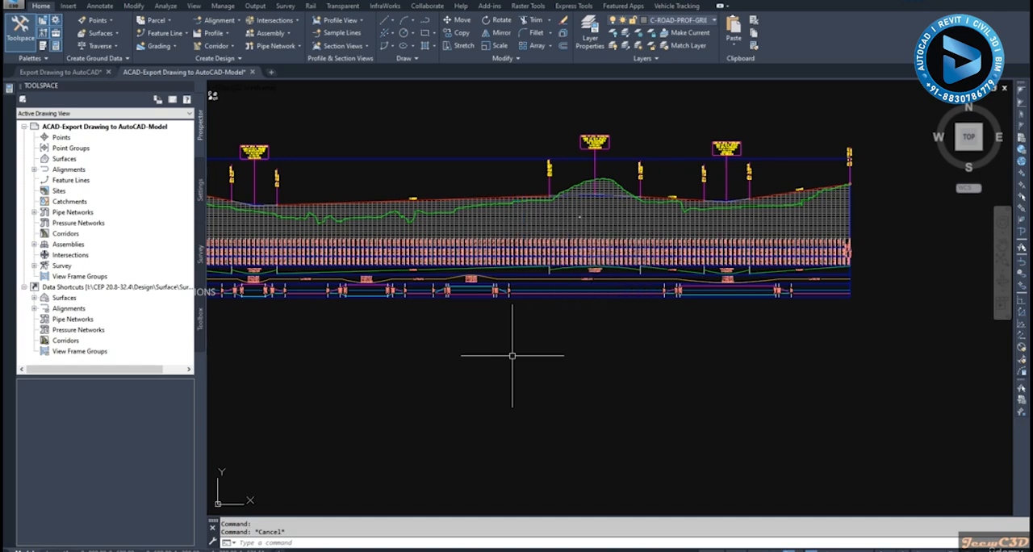
{"action": "scroll", "coordinate": [511, 355], "scroll_direction": "down", "scroll_amount": 5}
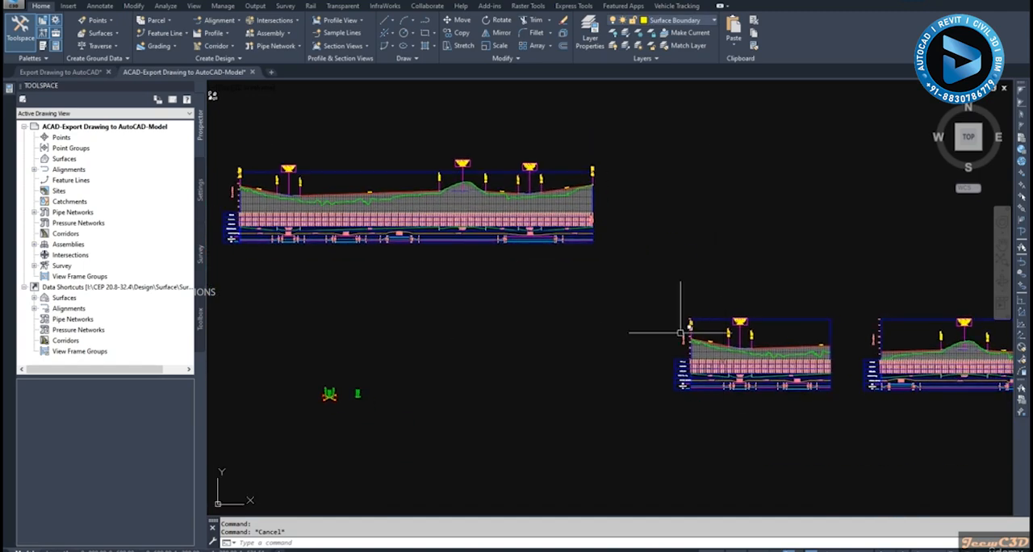
{"action": "scroll", "coordinate": [436, 267], "scroll_direction": "down", "scroll_amount": 3}
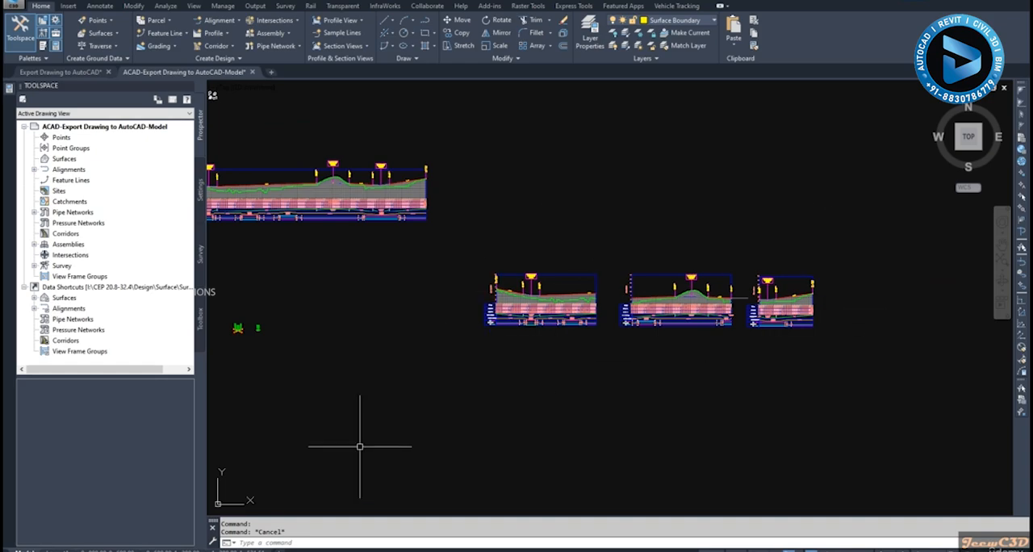
- Open the plan and profile layout and examine its plan and profile viewports
{"action": "left_click", "coordinate": [120, 546]}
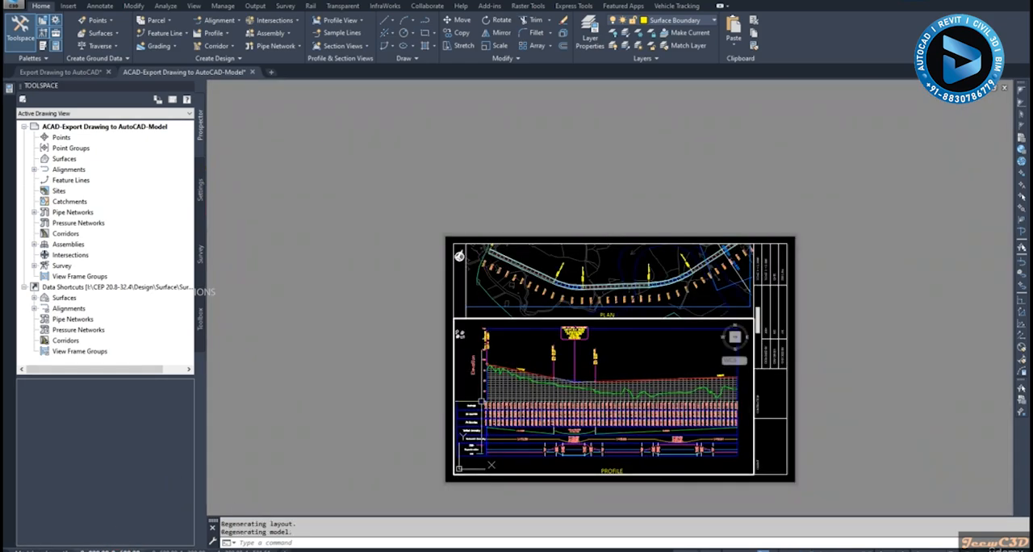
{"action": "scroll", "coordinate": [661, 315], "scroll_direction": "up", "scroll_amount": 2}
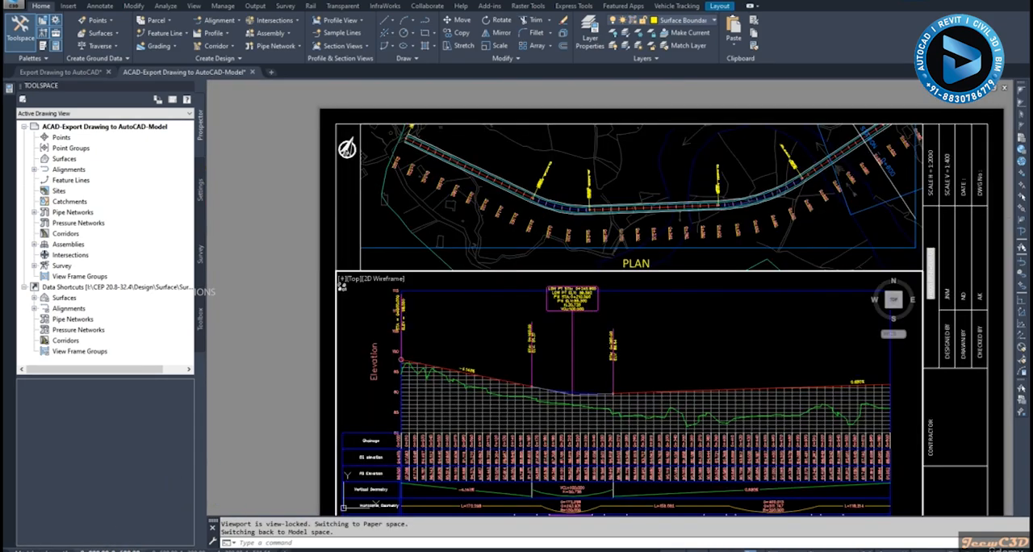
{"action": "left_click", "coordinate": [657, 405]}
{"action": "key", "text": "Escape"}
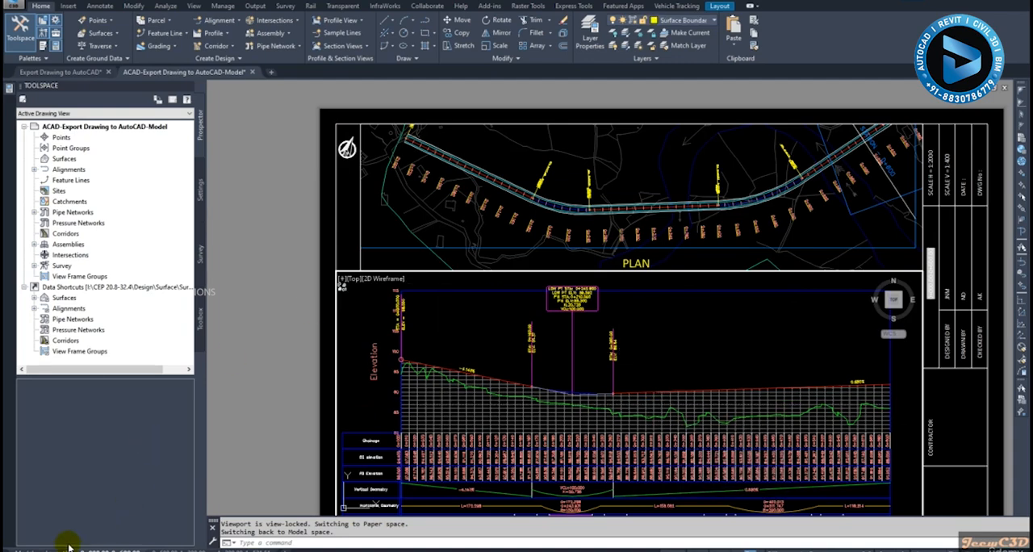
- Return to model space and examine the first short profile view, checking that its upper border line selects as a separate object
{"action": "left_click", "coordinate": [28, 545]}
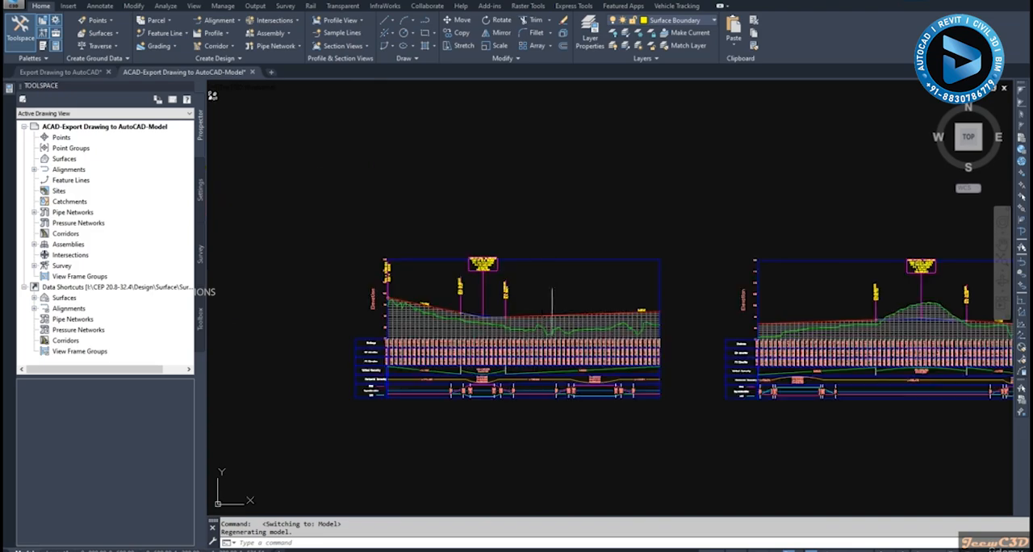
{"action": "scroll", "coordinate": [536, 315], "scroll_direction": "down", "scroll_amount": 5}
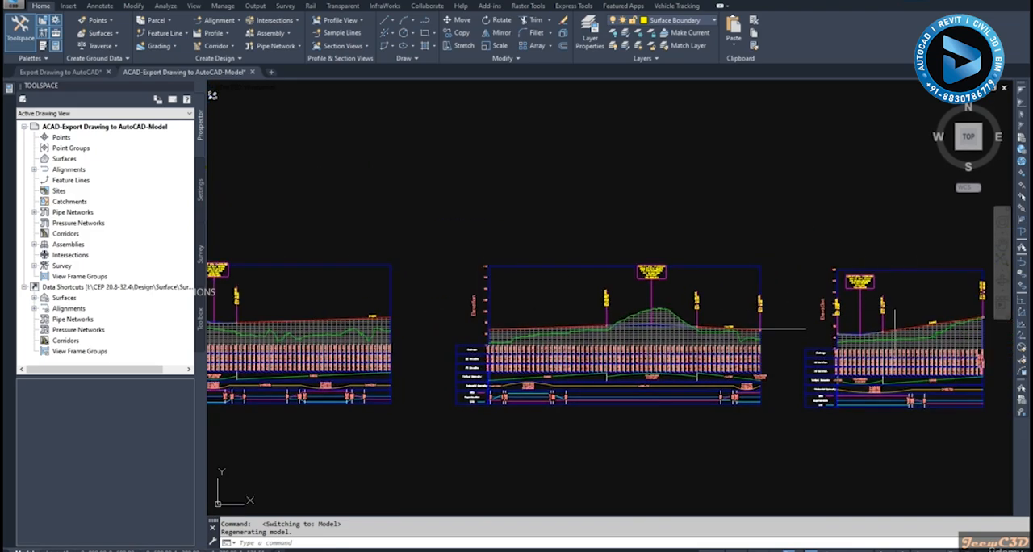
{"action": "scroll", "coordinate": [531, 311], "scroll_direction": "down", "scroll_amount": 2}
{"action": "middle_click_drag", "start_coordinate": [405, 321], "coordinate": [519, 322]}
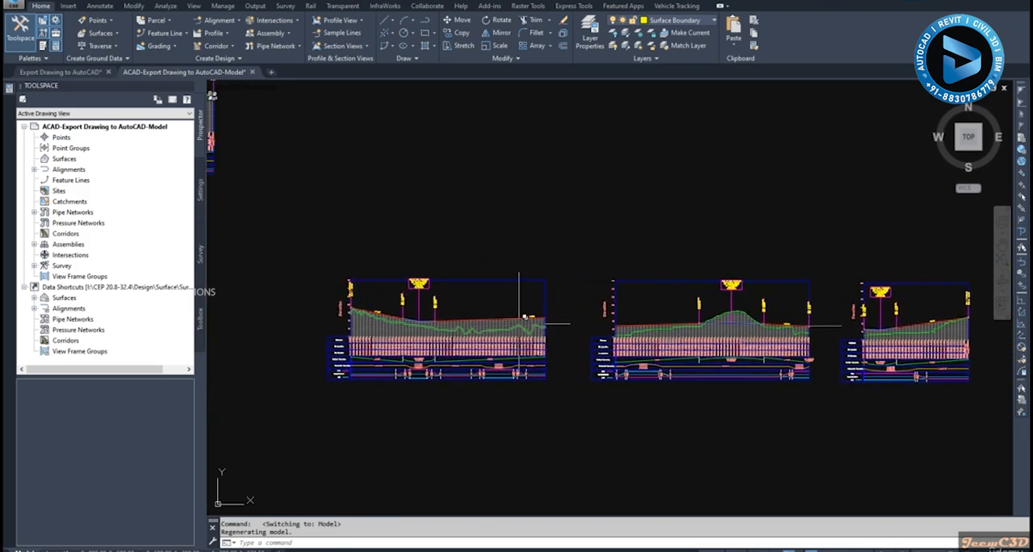
{"action": "scroll", "coordinate": [375, 313], "scroll_direction": "up", "scroll_amount": 3}
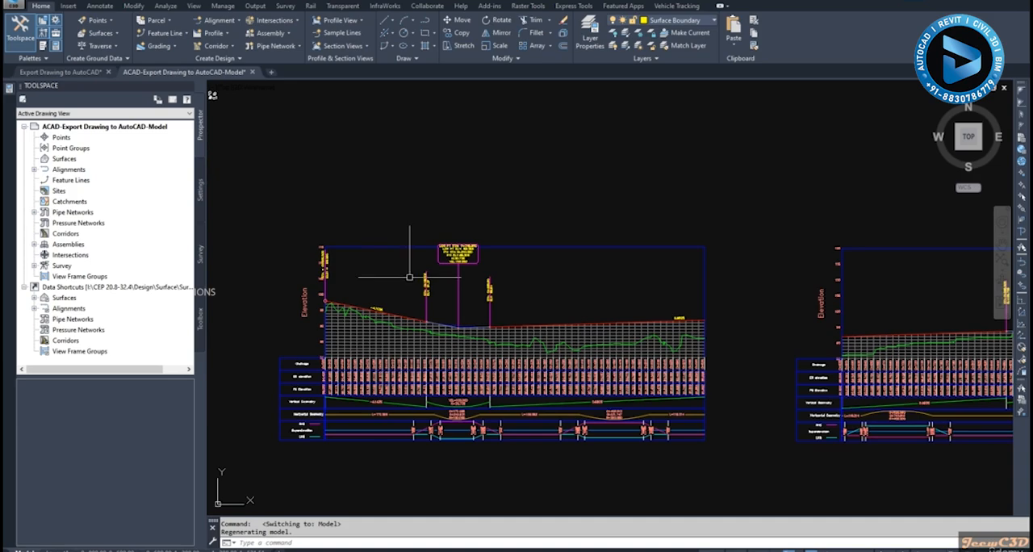
{"action": "scroll", "coordinate": [414, 279], "scroll_direction": "up", "scroll_amount": 5}
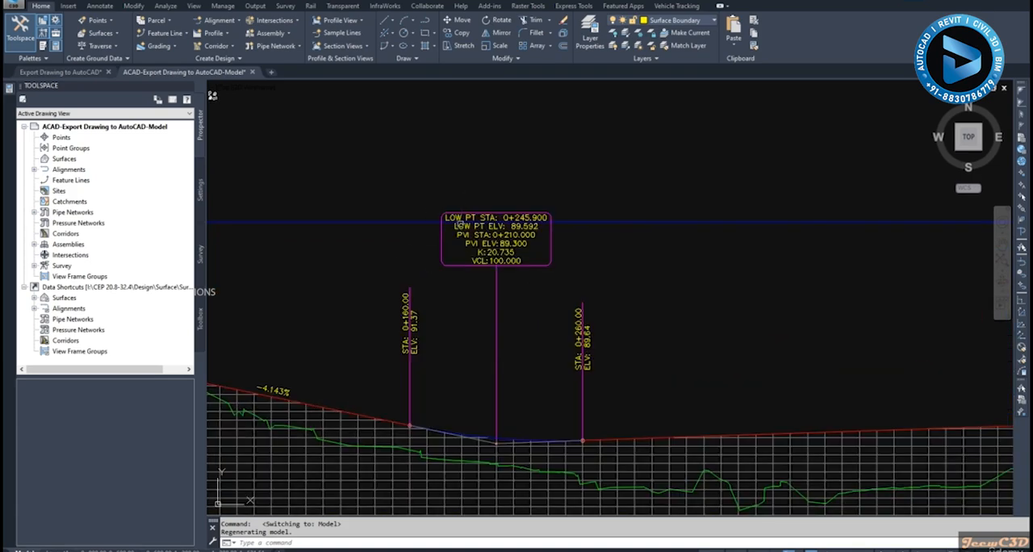
{"action": "left_click", "coordinate": [369, 222]}
{"action": "scroll", "coordinate": [377, 272], "scroll_direction": "down", "scroll_amount": 3}
{"action": "middle_click_drag", "start_coordinate": [376, 273], "coordinate": [414, 272]}
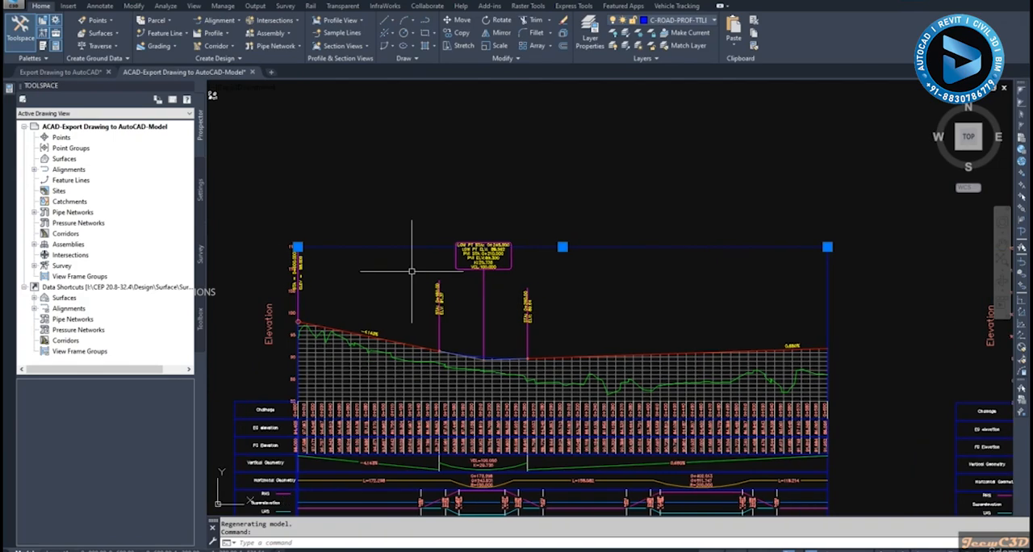
{"action": "key", "text": "Escape"}
- Move the boxed LOW PT STA 0+245.900 label straight down, clear of the first short profile view's upper border
{"action": "scroll", "coordinate": [438, 277], "scroll_direction": "up", "scroll_amount": 3}
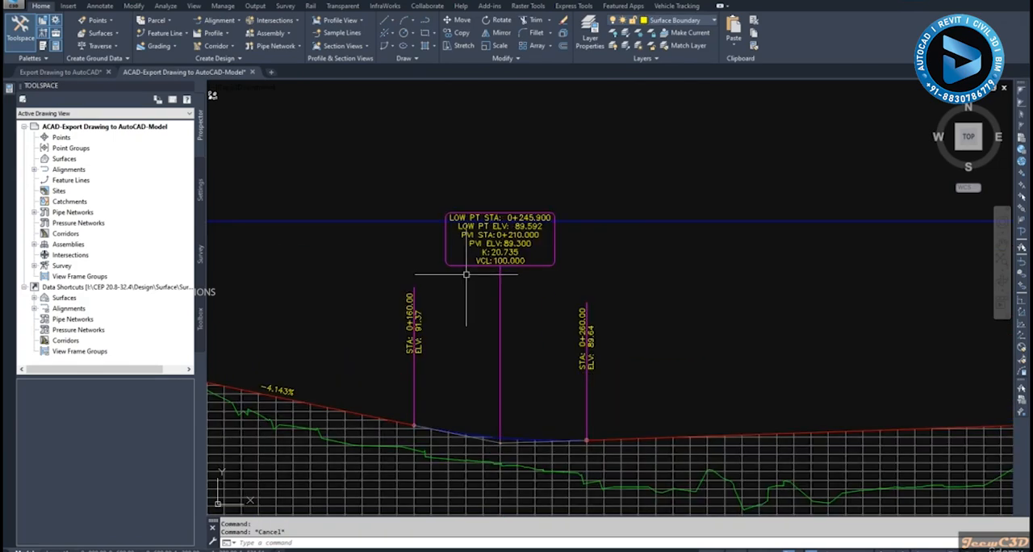
{"action": "left_click", "coordinate": [428, 187]}
{"action": "left_click", "coordinate": [568, 274]}
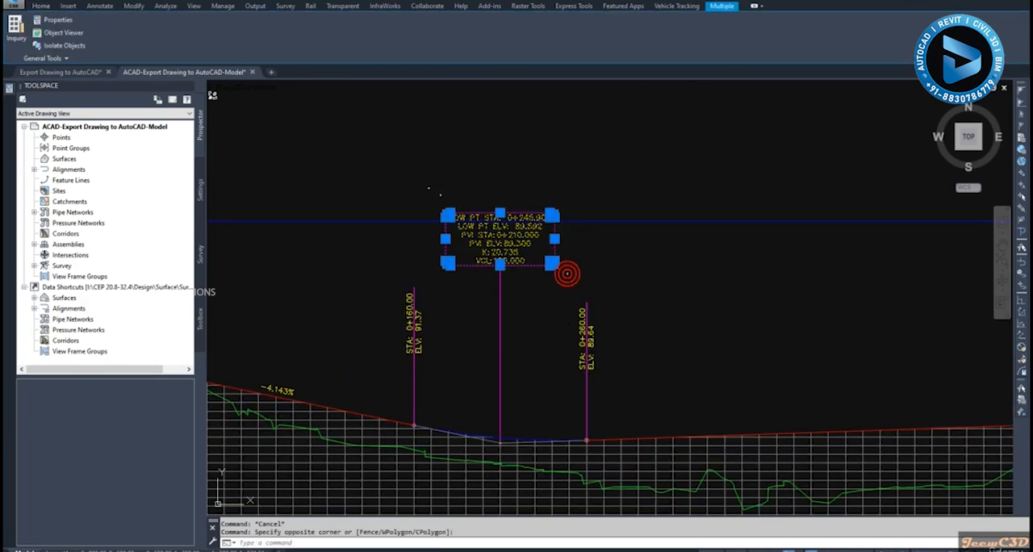
{"action": "type", "text": "m"}
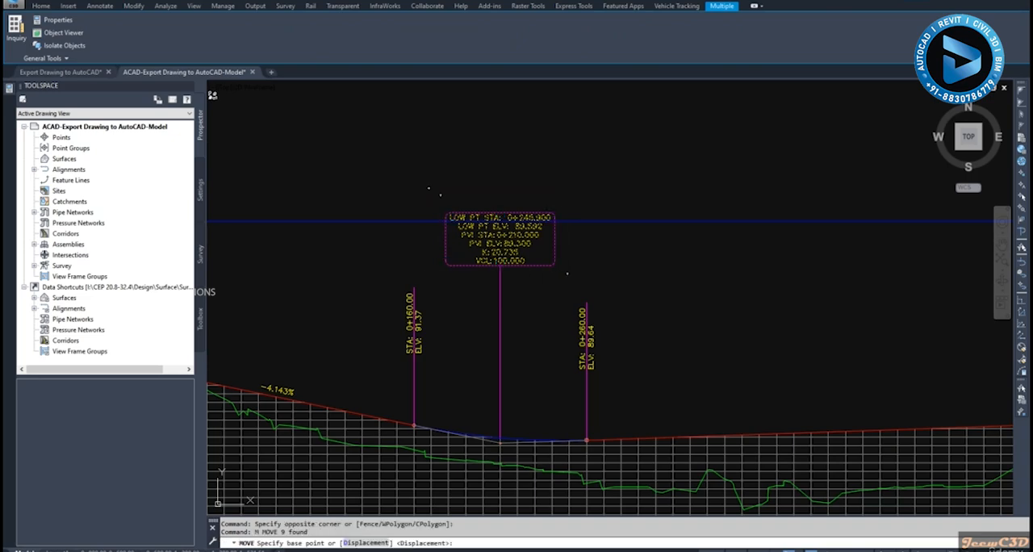
{"action": "key", "text": "Return"}
{"action": "scroll", "coordinate": [484, 275], "scroll_direction": "up", "scroll_amount": 3}
{"action": "left_click", "coordinate": [520, 257]}
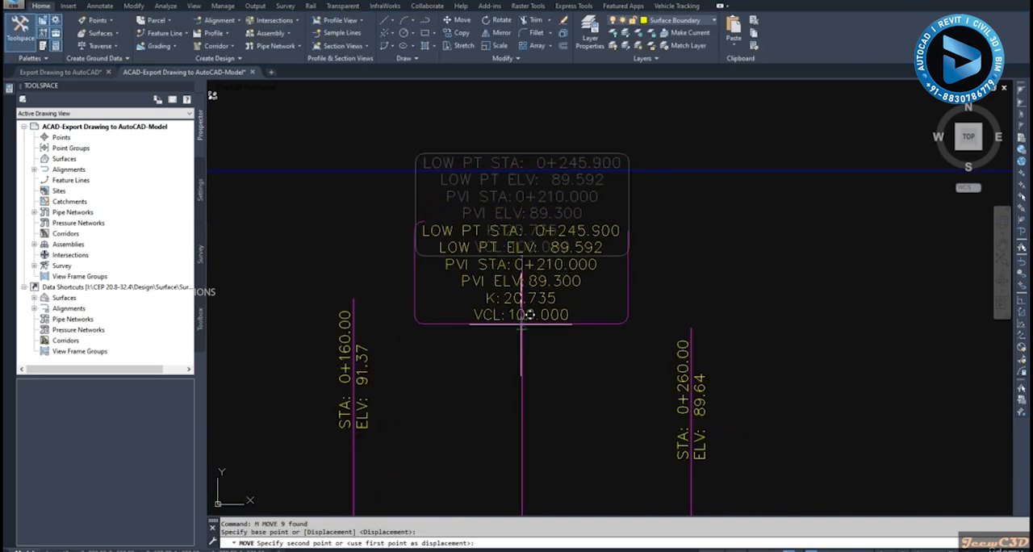
{"action": "key", "text": "Escape"}
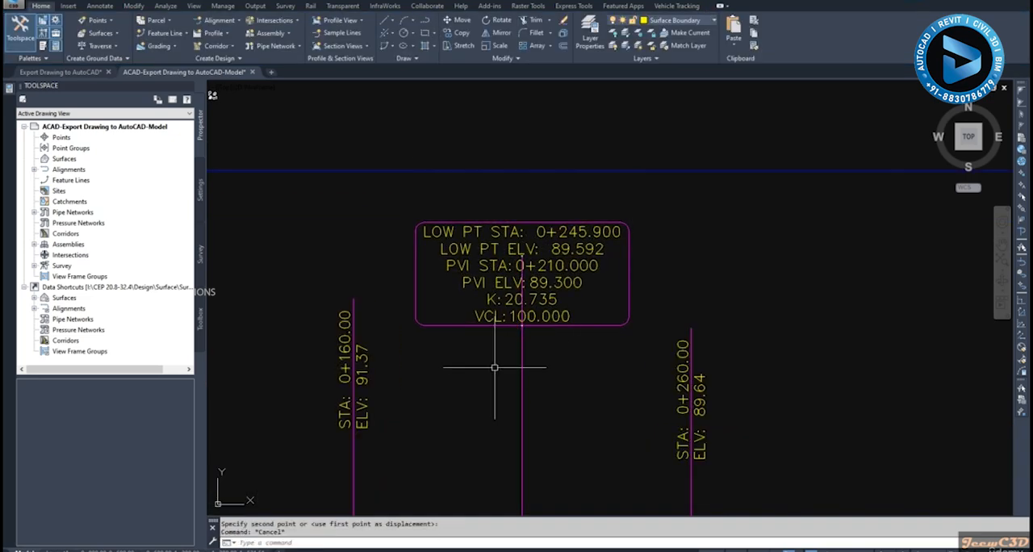
- Trim the vertical PVI line inside the moved low point label, using the label box's lower edge as the cutting edge
{"action": "type", "text": "tr"}
{"action": "key", "text": "Return"}
{"action": "scroll", "coordinate": [500, 352], "scroll_direction": "up", "scroll_amount": 3}
{"action": "left_click", "coordinate": [521, 324]}
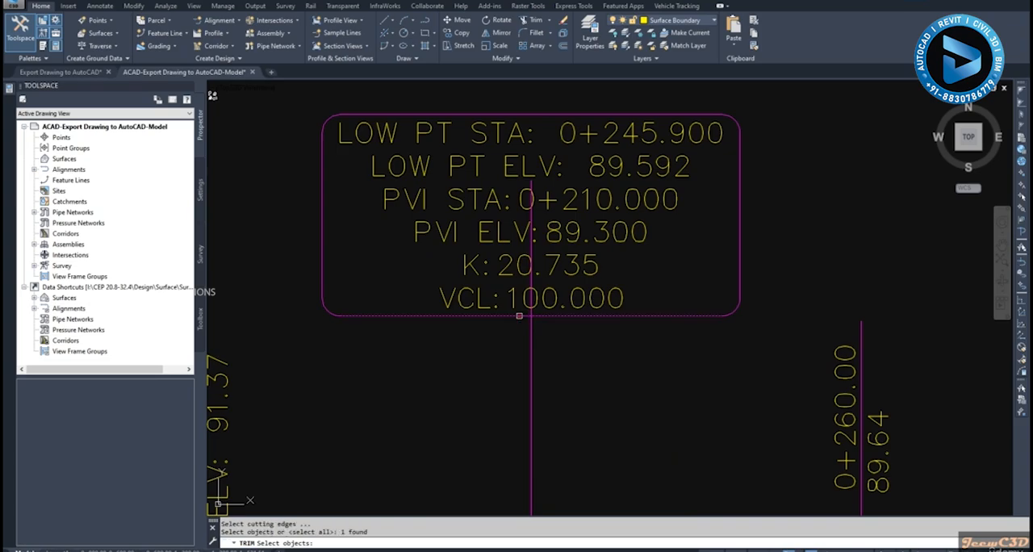
{"action": "scroll", "coordinate": [521, 323], "scroll_direction": "up", "scroll_amount": 3}
{"action": "key", "text": "Return"}
{"action": "key", "text": "Escape"}
{"action": "scroll", "coordinate": [520, 309], "scroll_direction": "down", "scroll_amount": 6}
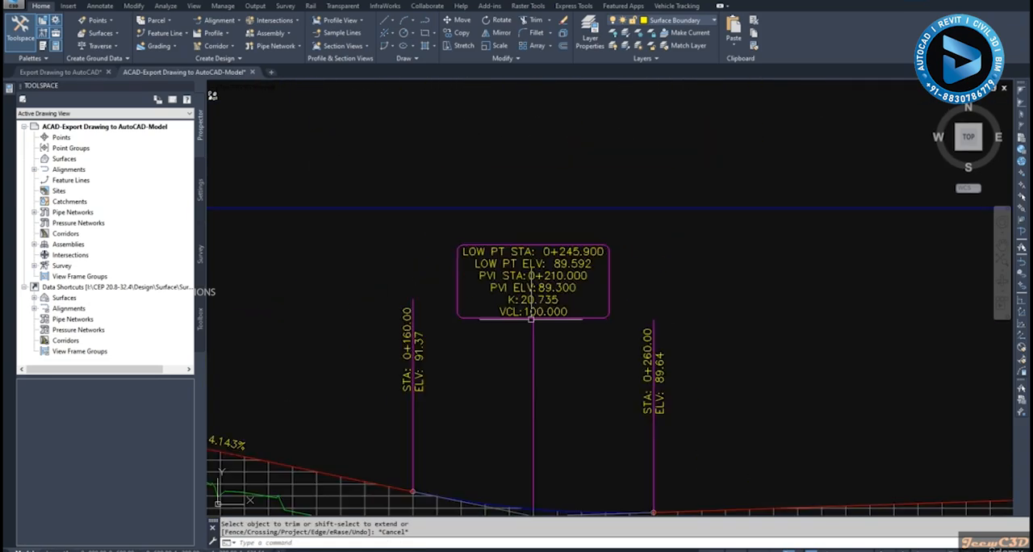
{"action": "scroll", "coordinate": [588, 311], "scroll_direction": "down", "scroll_amount": 4}
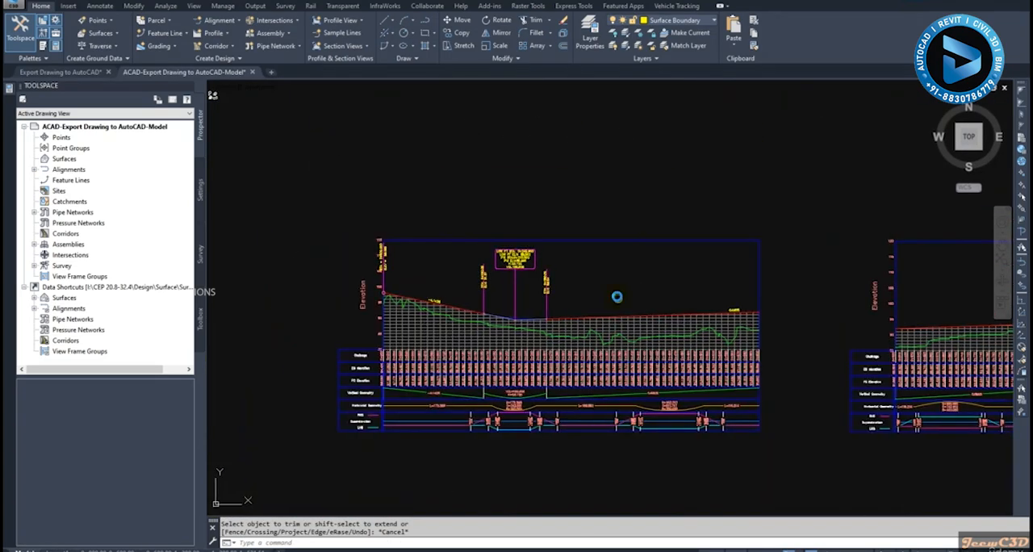
- Move the boxed HIGH PT STA 0+933.418 label straight down, clear of the middle short profile view's upper border
{"action": "scroll", "coordinate": [790, 291], "scroll_direction": "up", "scroll_amount": 2}
{"action": "scroll", "coordinate": [901, 284], "scroll_direction": "down", "scroll_amount": 1}
{"action": "middle_click_drag", "start_coordinate": [900, 284], "coordinate": [610, 283]}
{"action": "scroll", "coordinate": [615, 273], "scroll_direction": "up", "scroll_amount": 6}
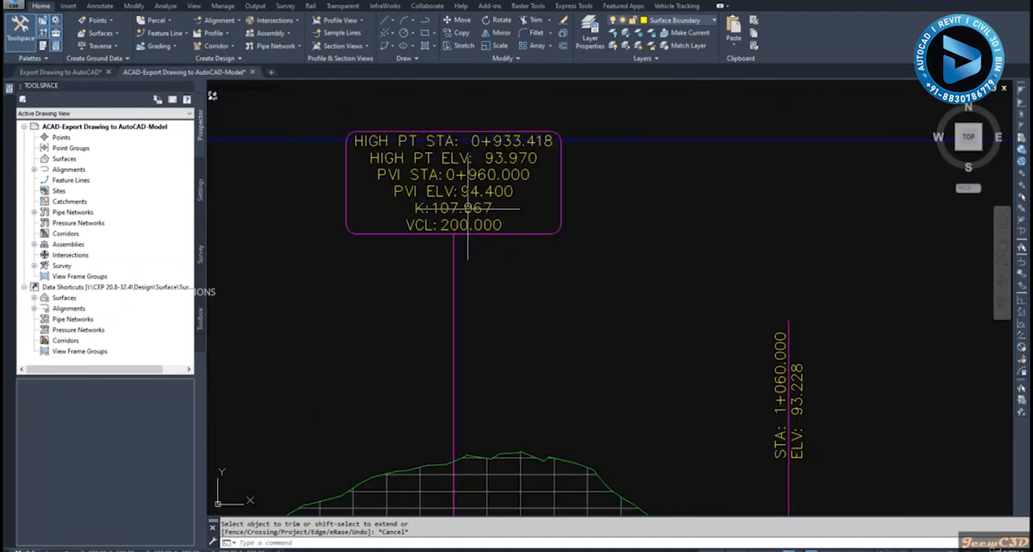
{"action": "left_click", "coordinate": [322, 108]}
{"action": "left_click", "coordinate": [593, 256]}
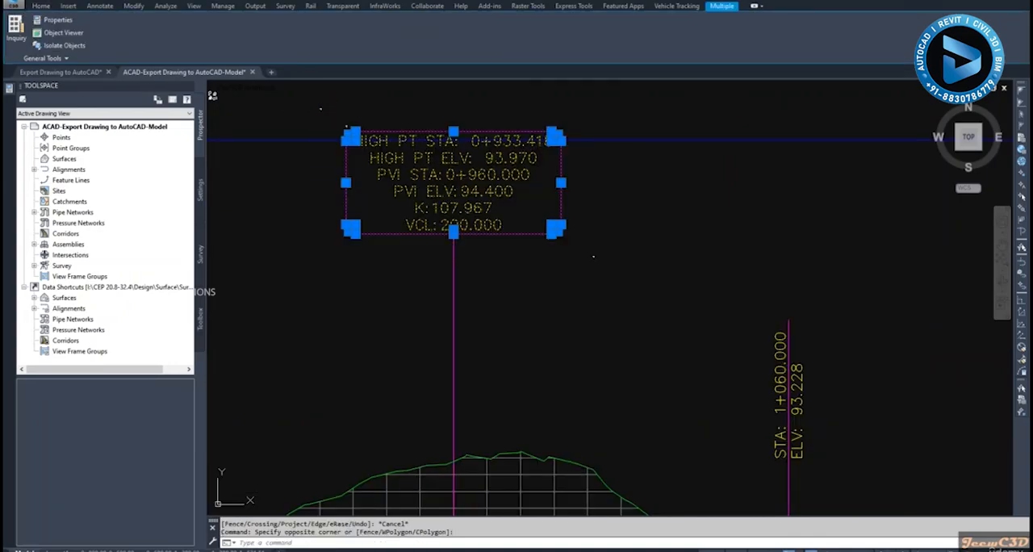
{"action": "type", "text": "m"}
{"action": "key", "text": "Return"}
{"action": "scroll", "coordinate": [439, 234], "scroll_direction": "up", "scroll_amount": 3}
{"action": "left_click", "coordinate": [465, 234]}
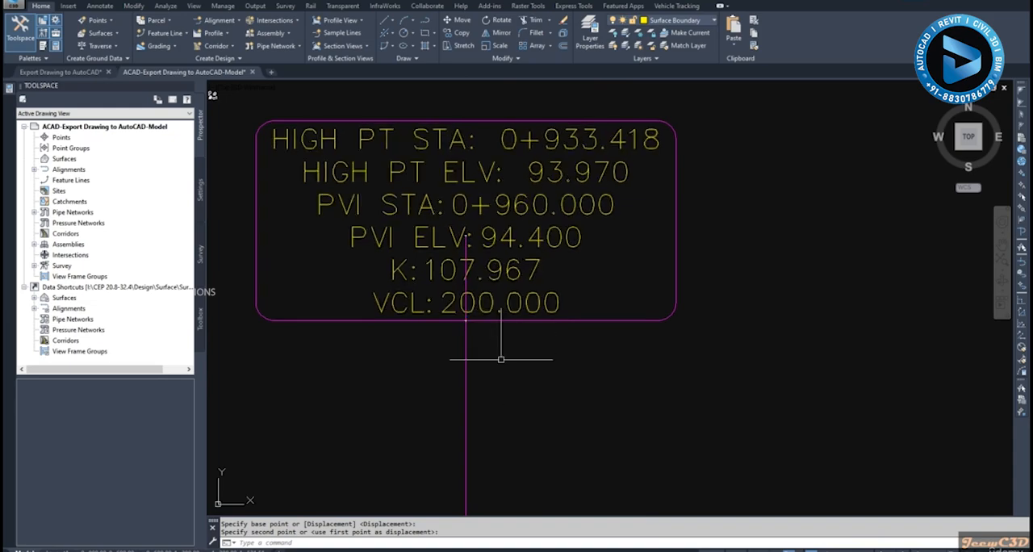
- Trim the vertical PVI line inside the moved high point label, using the label box's lower edge as the cutting edge
{"action": "type", "text": "tr"}
{"action": "key", "text": "Return"}
{"action": "scroll", "coordinate": [476, 340], "scroll_direction": "up", "scroll_amount": 3}
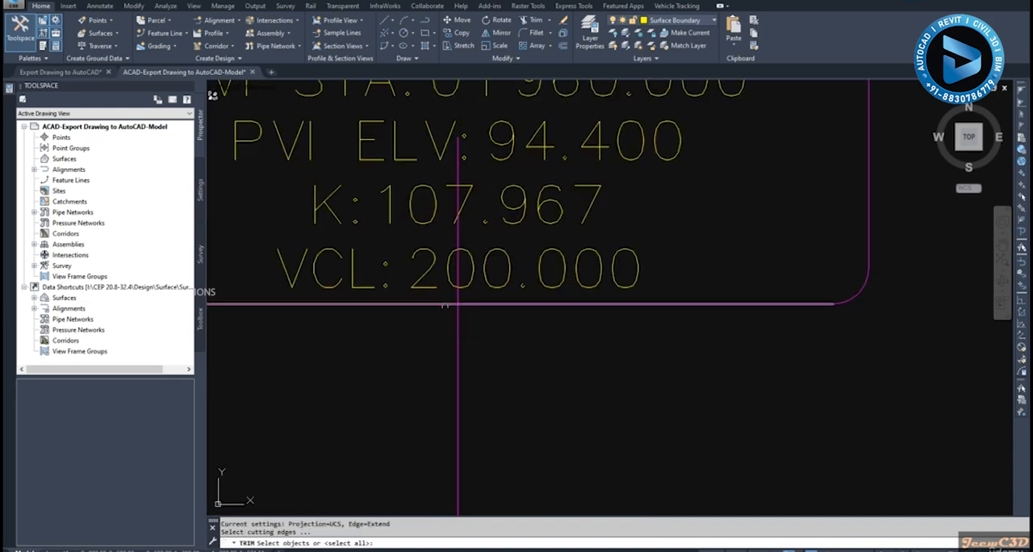
{"action": "left_click", "coordinate": [446, 304]}
{"action": "key", "text": "Return"}
{"action": "left_click", "coordinate": [457, 296]}
{"action": "key", "text": "Escape"}
{"action": "scroll", "coordinate": [457, 310], "scroll_direction": "down", "scroll_amount": 12}
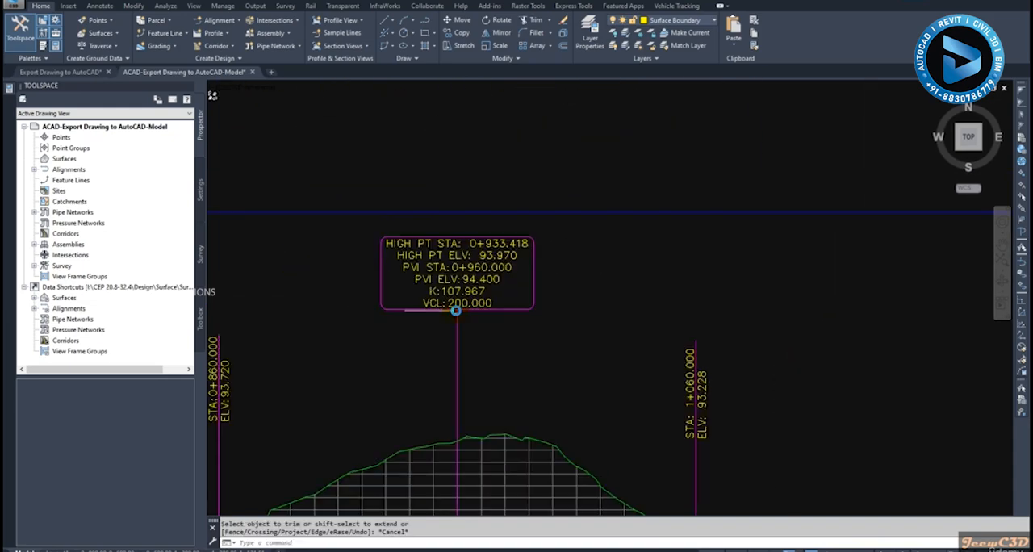
- Move the overlapping 1+522 chainage label in the last profile view's data band to just outside the band's end border
{"action": "middle_click_drag", "start_coordinate": [486, 338], "coordinate": [391, 304]}
{"action": "middle_click_drag", "start_coordinate": [640, 347], "coordinate": [532, 329]}
{"action": "scroll", "coordinate": [615, 320], "scroll_direction": "up", "scroll_amount": 4}
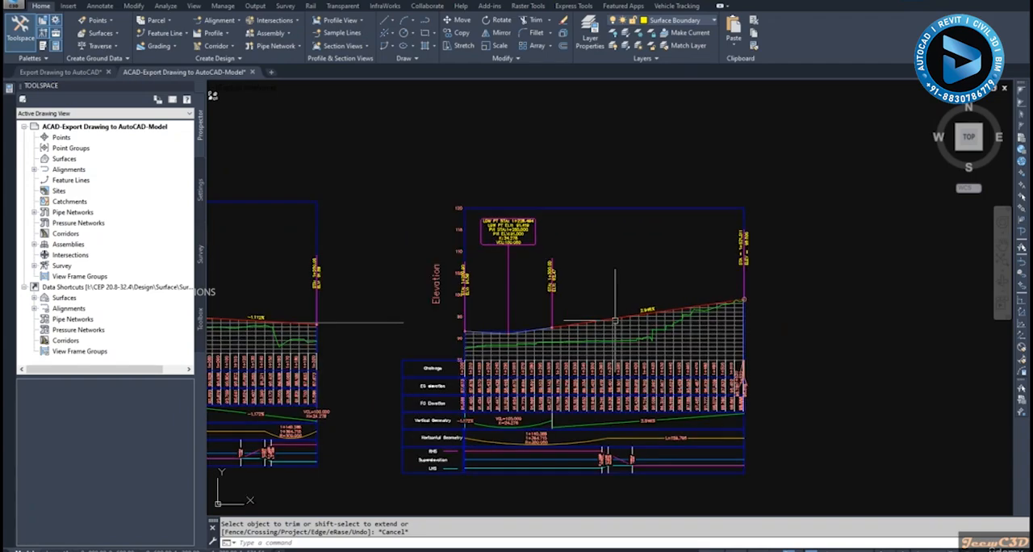
{"action": "scroll", "coordinate": [615, 321], "scroll_direction": "down", "scroll_amount": 5}
{"action": "scroll", "coordinate": [571, 375], "scroll_direction": "up", "scroll_amount": 9}
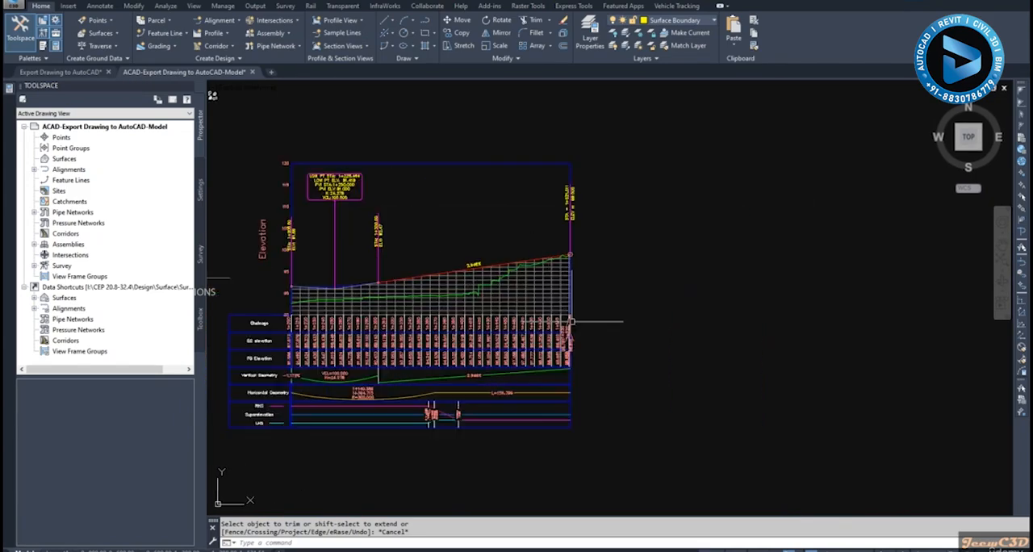
{"action": "scroll", "coordinate": [571, 355], "scroll_direction": "up", "scroll_amount": 2}
{"action": "scroll", "coordinate": [542, 347], "scroll_direction": "up", "scroll_amount": 3}
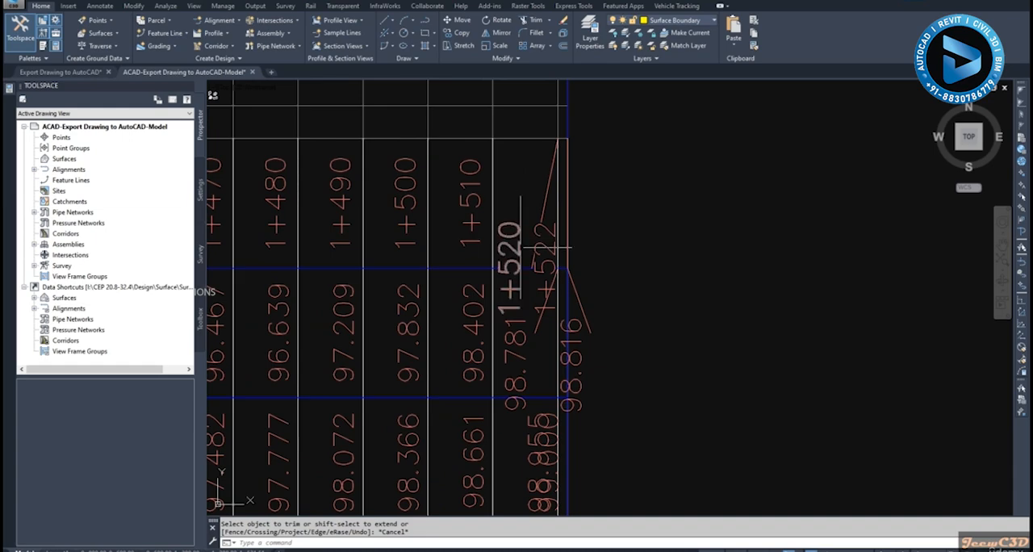
{"action": "left_click", "coordinate": [545, 210]}
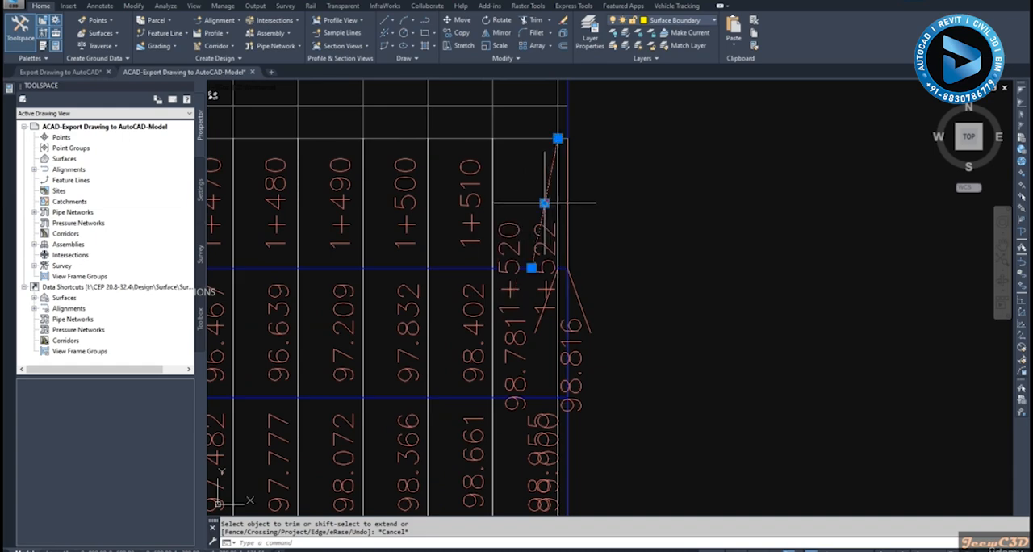
{"action": "left_click", "coordinate": [551, 247]}
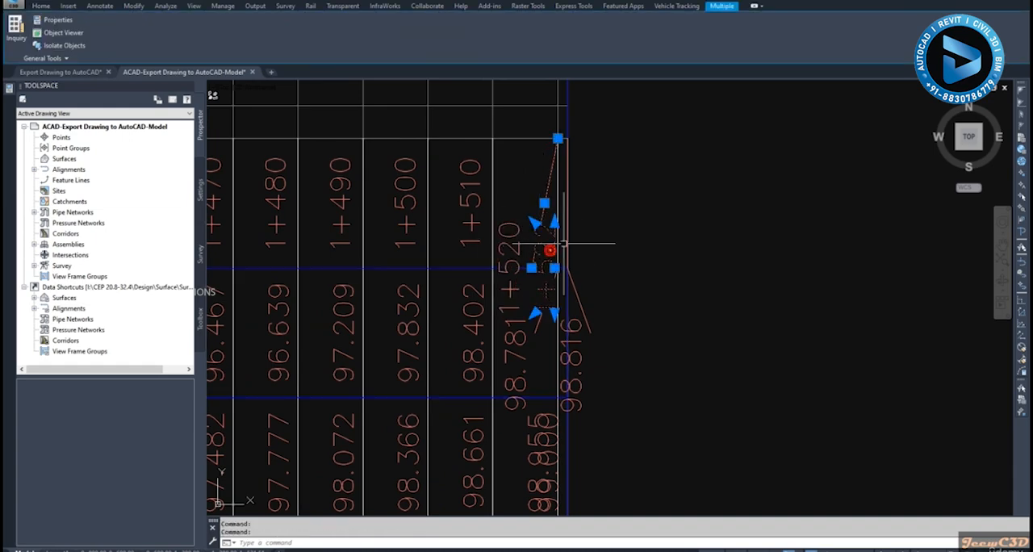
{"action": "key", "text": "Escape"}
{"action": "left_click", "coordinate": [546, 243]}
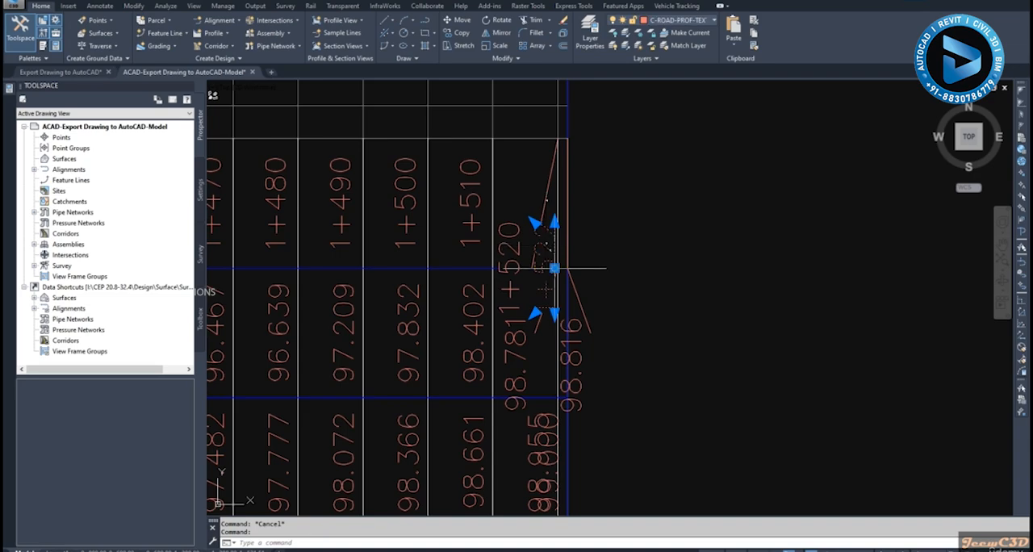
{"action": "left_click", "coordinate": [553, 267]}
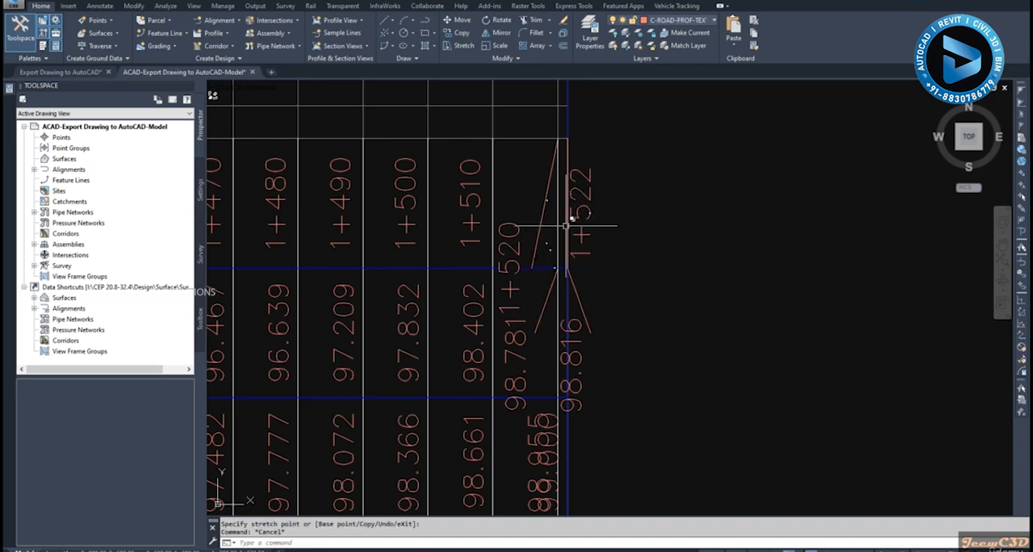
- Stretch the free end of the slanted leader in the chainage band to just above the moved 1+522 label
{"action": "left_click", "coordinate": [535, 243]}
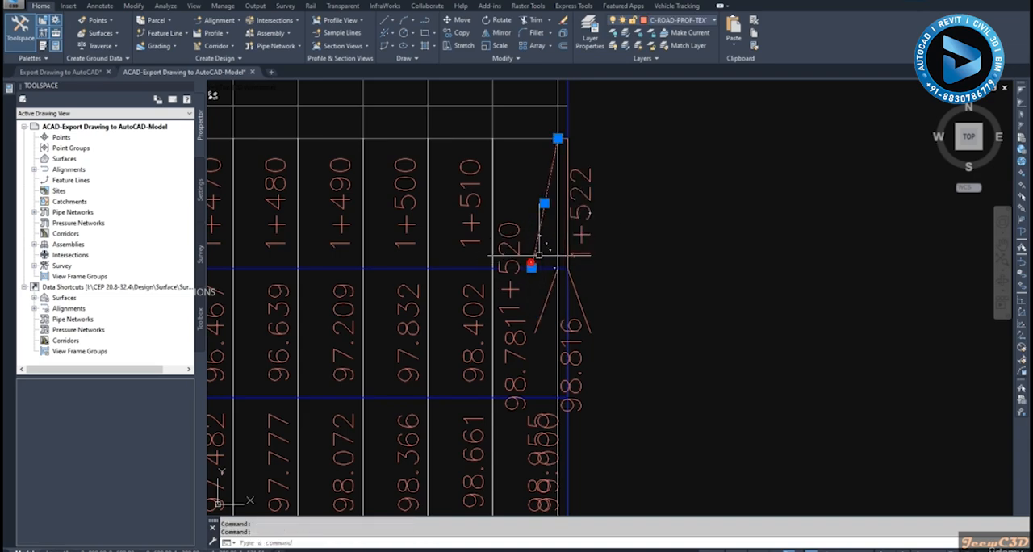
{"action": "left_click", "coordinate": [539, 245]}
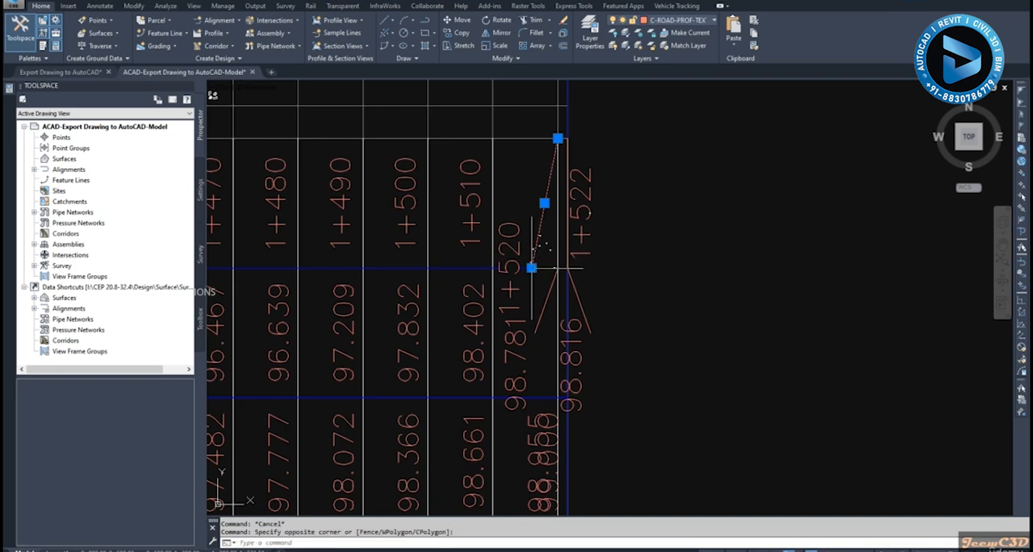
{"action": "left_click", "coordinate": [535, 267]}
{"action": "scroll", "coordinate": [573, 194], "scroll_direction": "up", "scroll_amount": 3}
{"action": "left_click", "coordinate": [595, 138]}
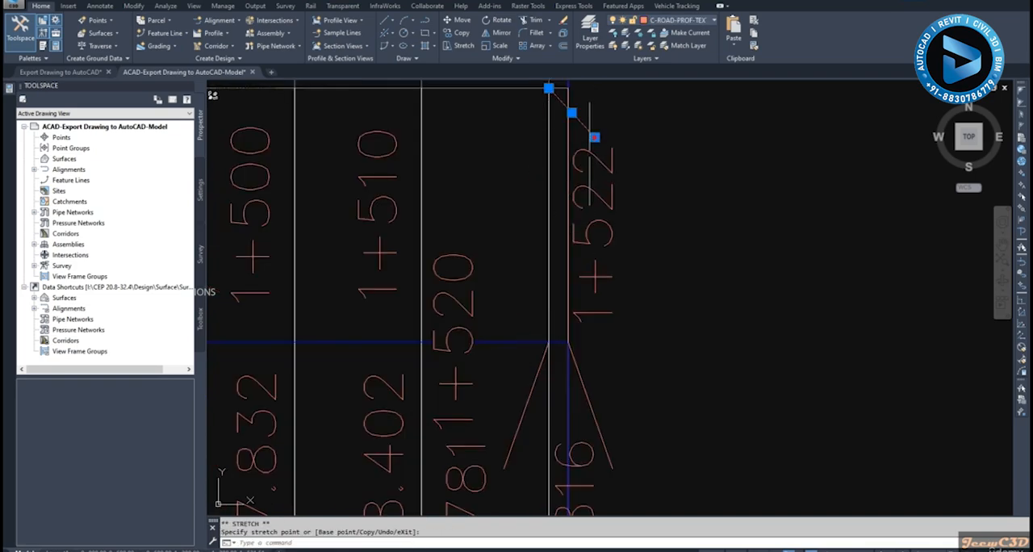
{"action": "key", "text": "Escape"}
- Move the 1+520 chainage label up and sideways, centring it in the last full column of the chainage band
{"action": "left_click", "coordinate": [476, 300]}
{"action": "left_click", "coordinate": [463, 353]}
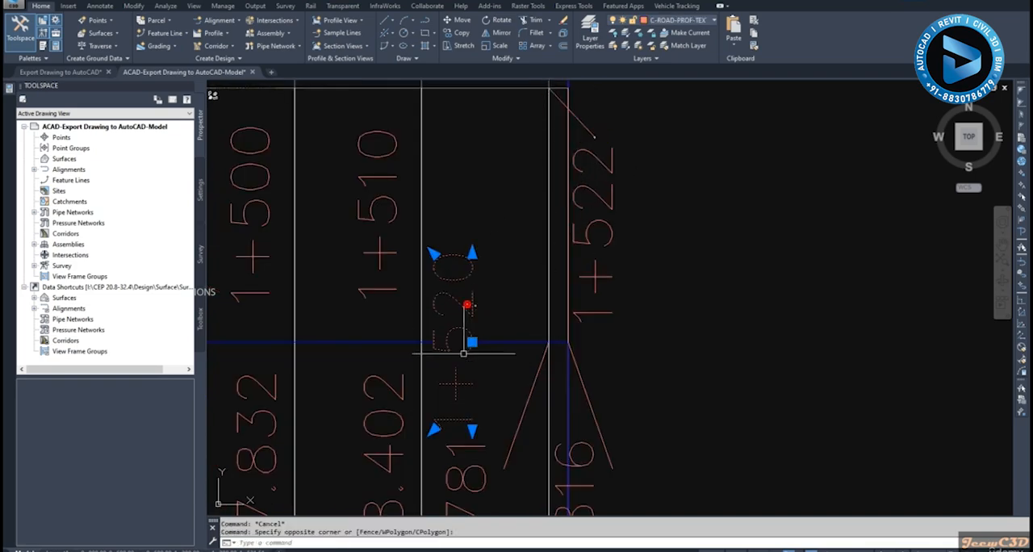
{"action": "left_click", "coordinate": [472, 342]}
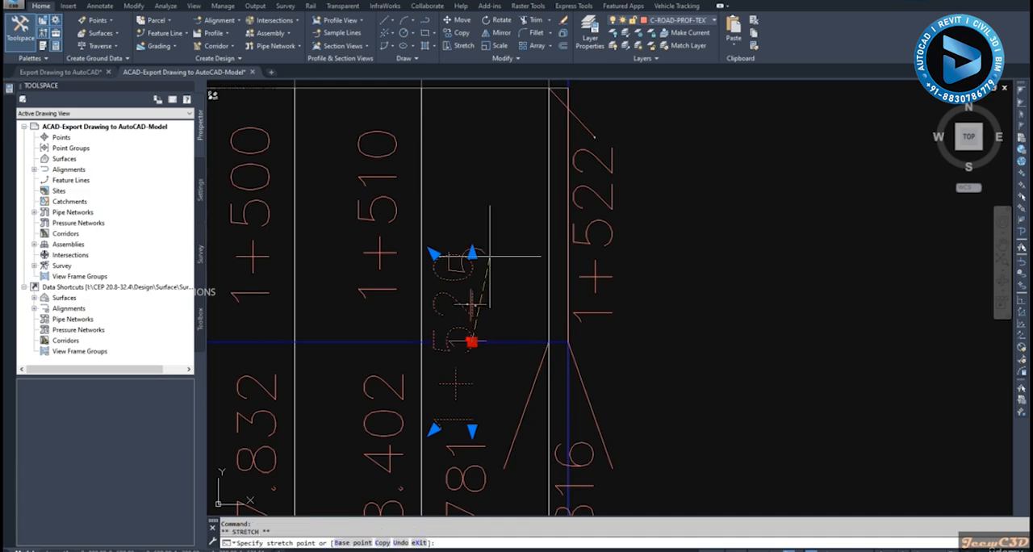
{"action": "left_click", "coordinate": [508, 217]}
{"action": "scroll", "coordinate": [490, 261], "scroll_direction": "down", "scroll_amount": 2}
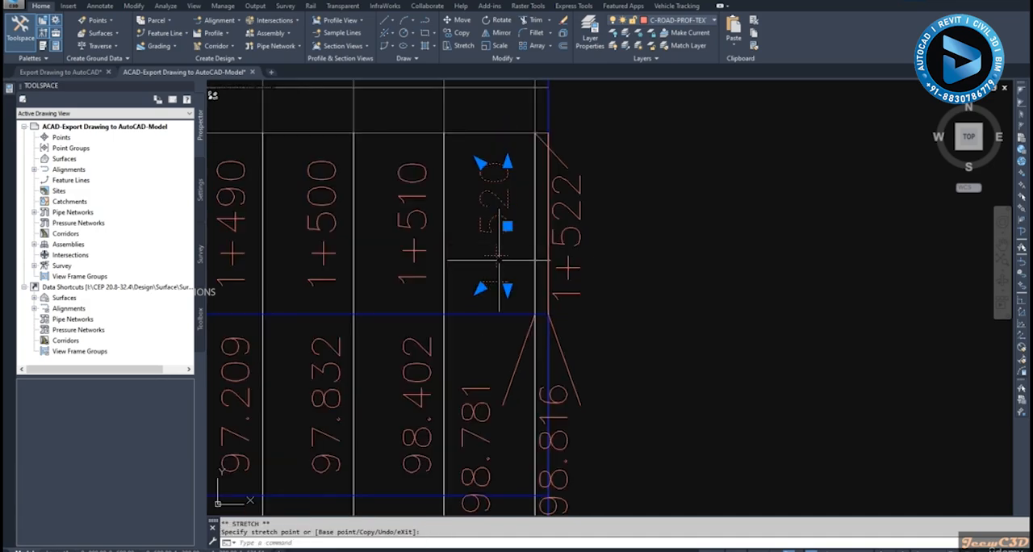
{"action": "key", "text": "Escape"}
- Move the 98.781 EG elevation label up into its row, in line with the neighbouring elevation labels
{"action": "left_click", "coordinate": [482, 355]}
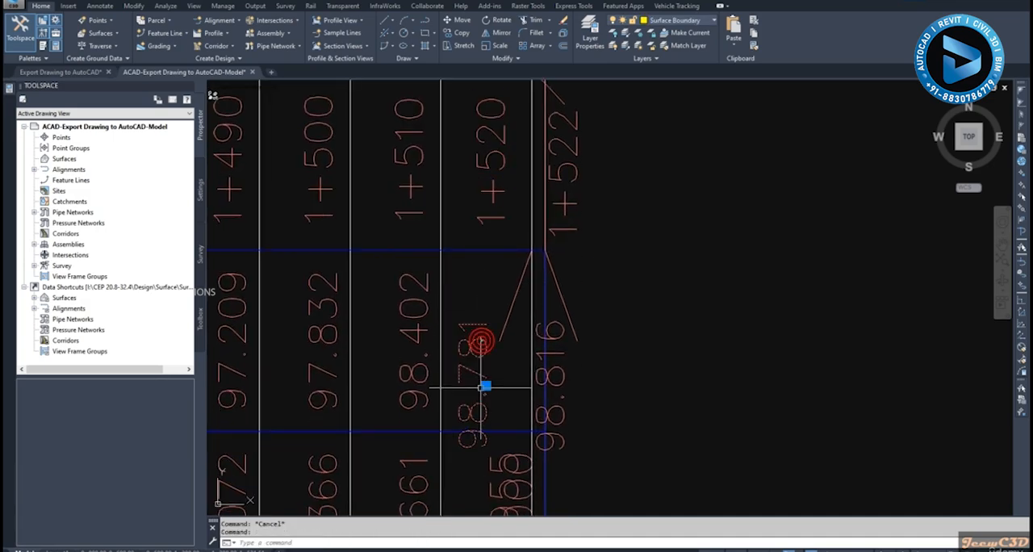
{"action": "left_click", "coordinate": [485, 386]}
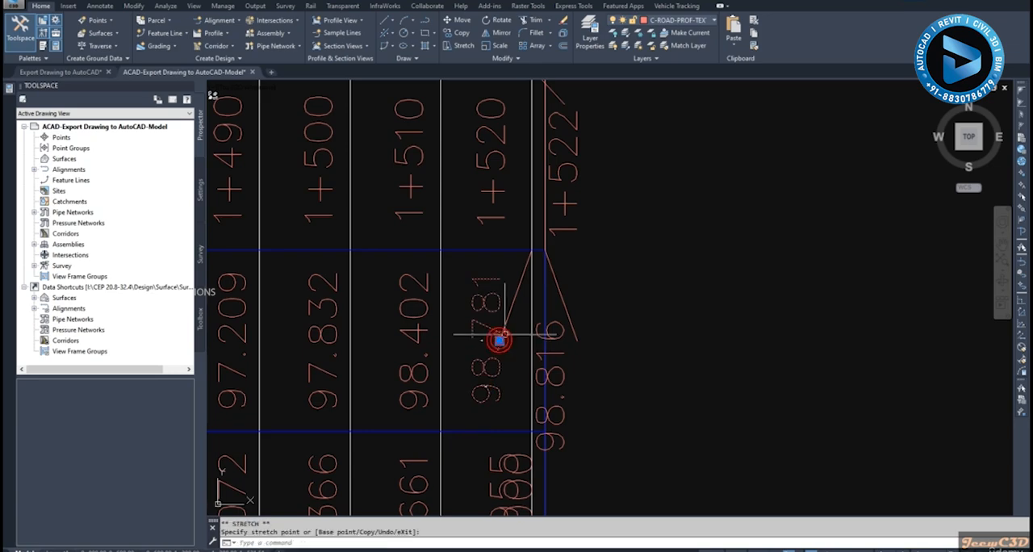
{"action": "left_click", "coordinate": [496, 343]}
{"action": "key", "text": "Escape"}
- Delete the slanted leader line beside the moved 98.781 label in the EG elevation band
{"action": "left_click", "coordinate": [521, 292]}
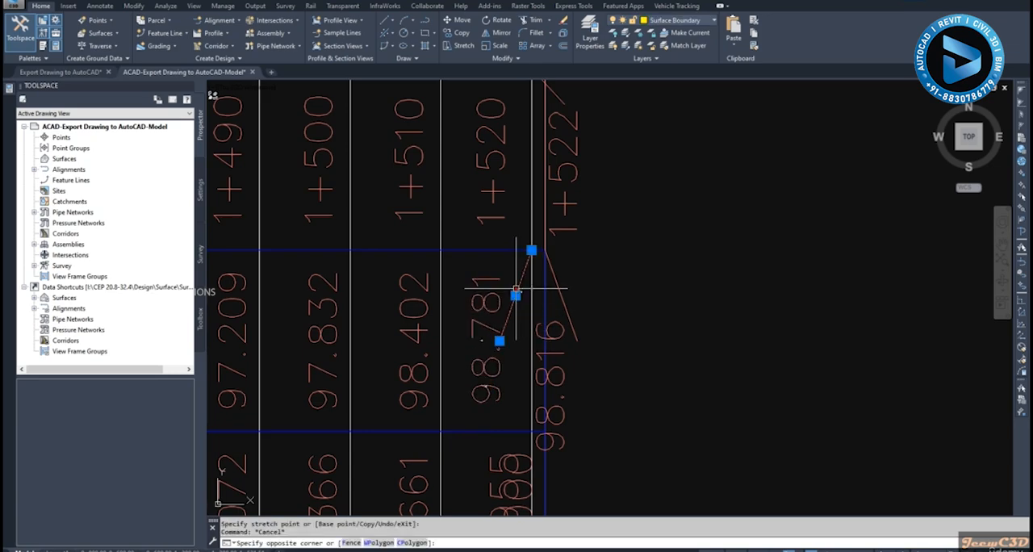
{"action": "left_click", "coordinate": [517, 291]}
{"action": "key", "text": "Delete"}
{"action": "scroll", "coordinate": [514, 290], "scroll_direction": "down", "scroll_amount": 2}
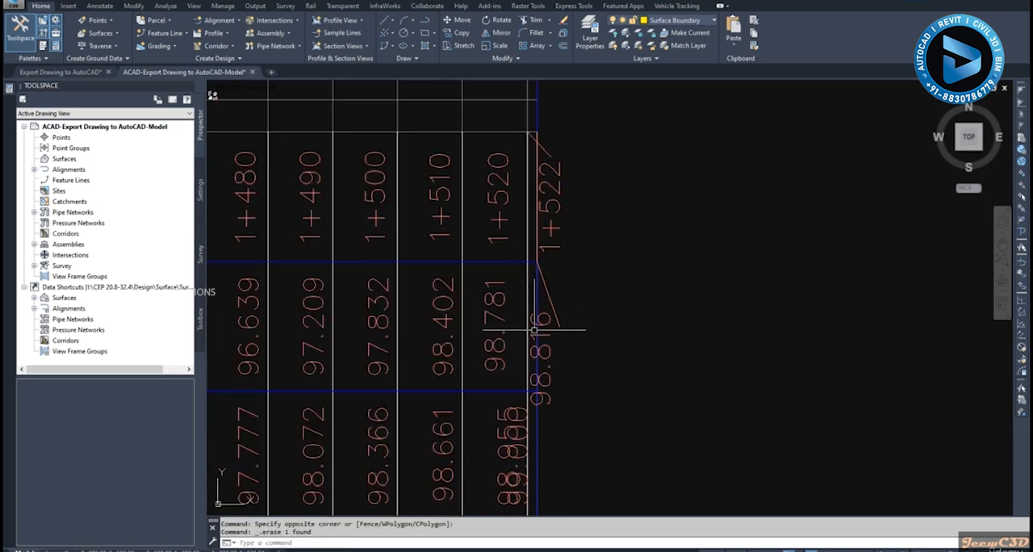
- Shorten the slanted leader at the end of the EG elevation band by stretching its lower end up, just outside the border
{"action": "left_click", "coordinate": [552, 304]}
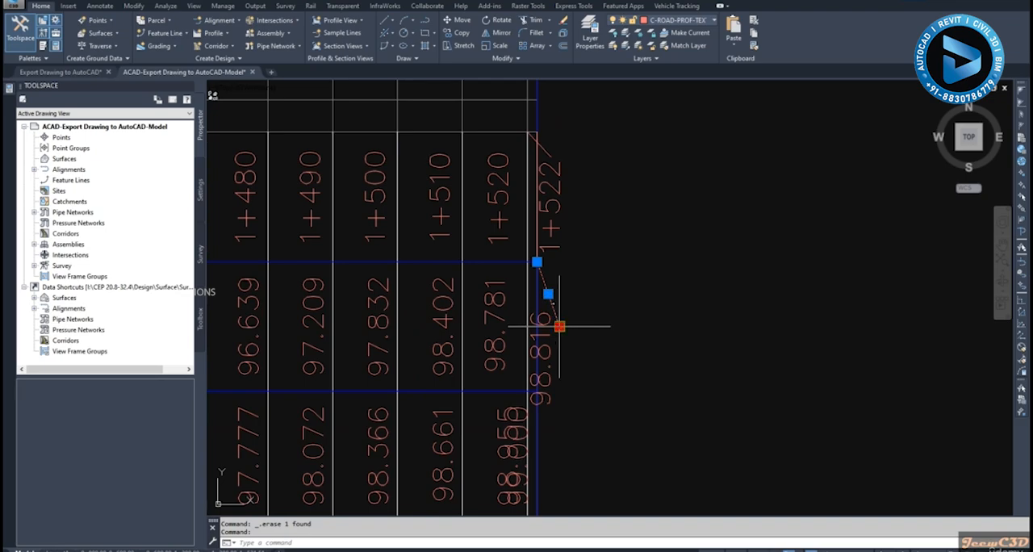
{"action": "left_click", "coordinate": [559, 326]}
{"action": "scroll", "coordinate": [559, 326], "scroll_direction": "up", "scroll_amount": 2}
{"action": "scroll", "coordinate": [548, 298], "scroll_direction": "down", "scroll_amount": 2}
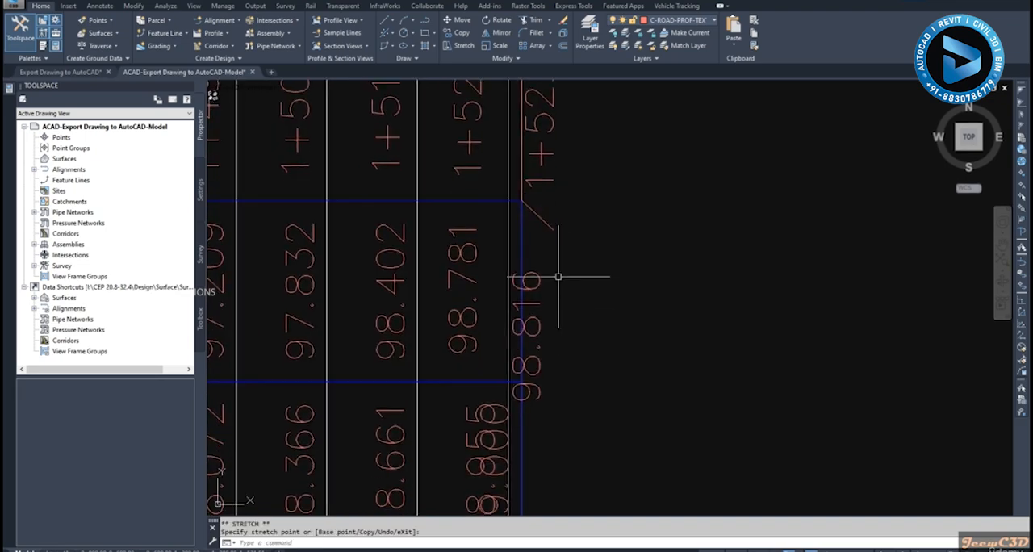
{"action": "key", "text": "Escape"}
- Move the 98.816 EG elevation label outside the band's end border, just below its shortened leader
{"action": "left_click", "coordinate": [539, 336]}
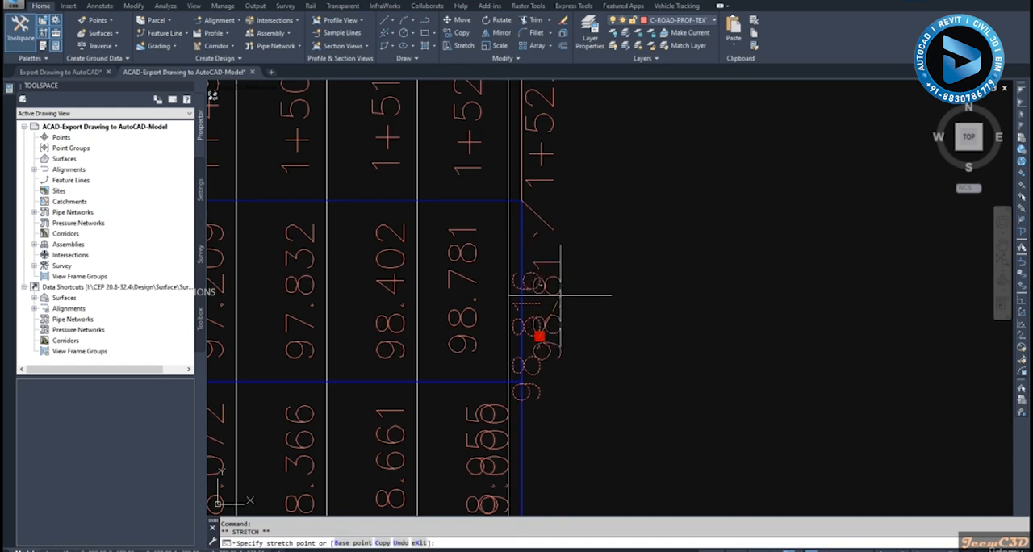
{"action": "key", "text": "Escape"}
{"action": "scroll", "coordinate": [589, 287], "scroll_direction": "down", "scroll_amount": 6}
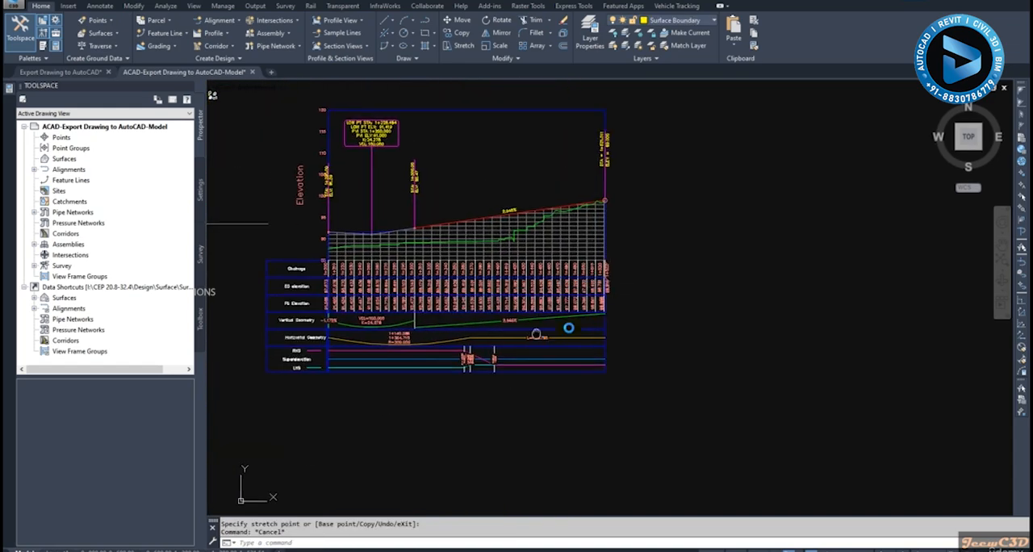
- Examine the start of the last profile view for overlap between the STA: 1+200.00 label and the elevation axis values
{"action": "scroll", "coordinate": [523, 344], "scroll_direction": "up", "scroll_amount": 5}
{"action": "scroll", "coordinate": [543, 279], "scroll_direction": "down", "scroll_amount": 4}
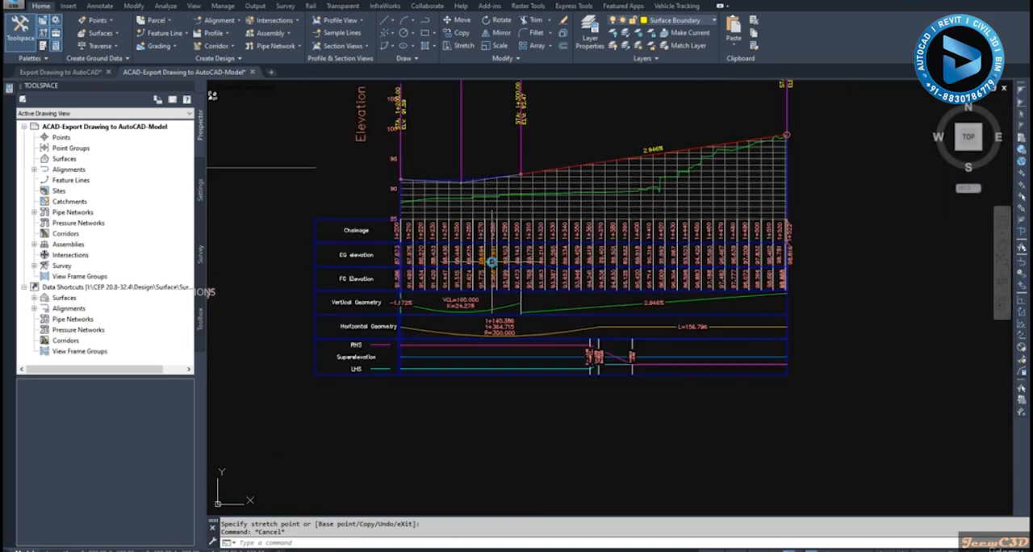
{"action": "scroll", "coordinate": [543, 279], "scroll_direction": "down", "scroll_amount": 3}
{"action": "scroll", "coordinate": [526, 278], "scroll_direction": "up", "scroll_amount": 8}
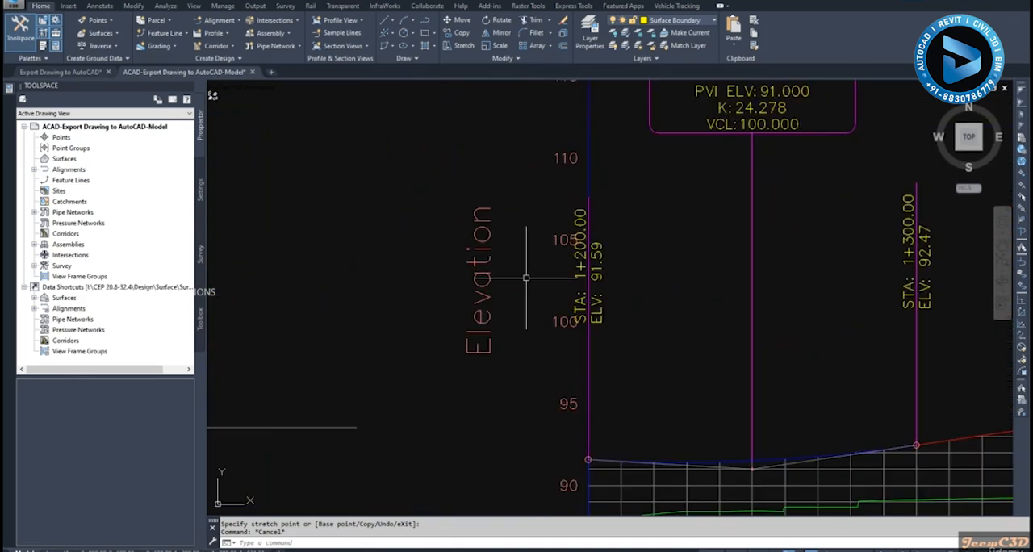
{"action": "scroll", "coordinate": [540, 309], "scroll_direction": "down", "scroll_amount": 3}
{"action": "scroll", "coordinate": [517, 303], "scroll_direction": "up", "scroll_amount": 4}
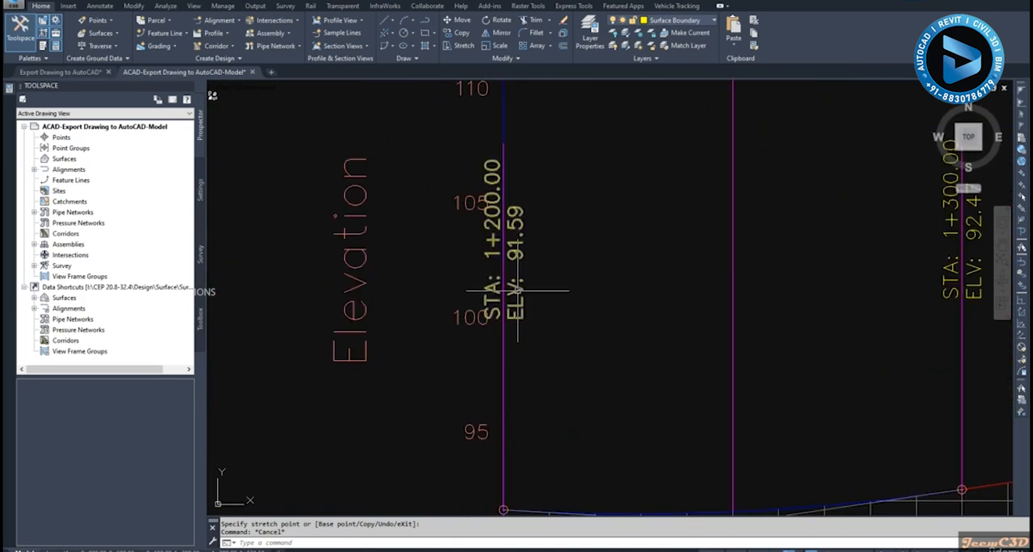
{"action": "scroll", "coordinate": [472, 242], "scroll_direction": "up", "scroll_amount": 2}
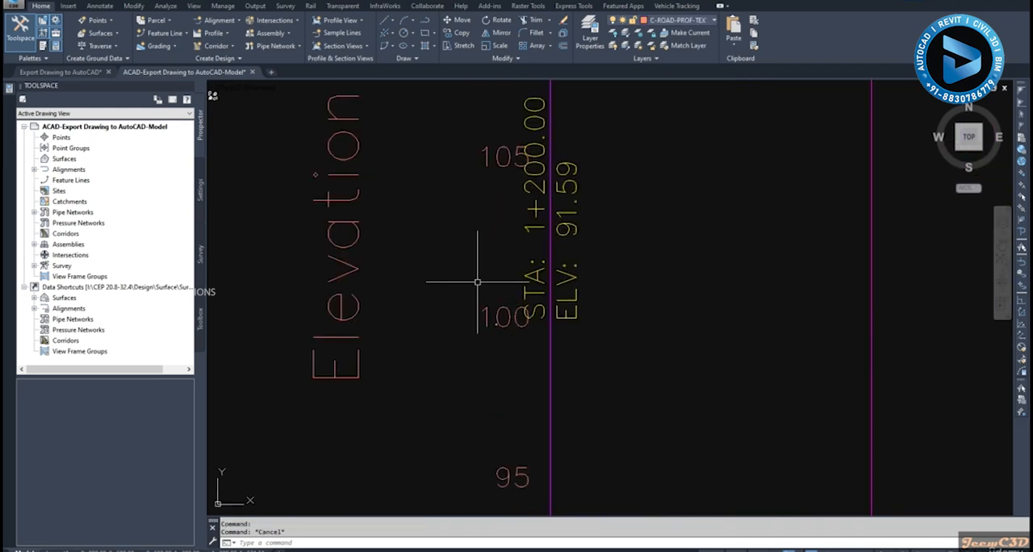
{"action": "scroll", "coordinate": [477, 282], "scroll_direction": "down", "scroll_amount": 6}
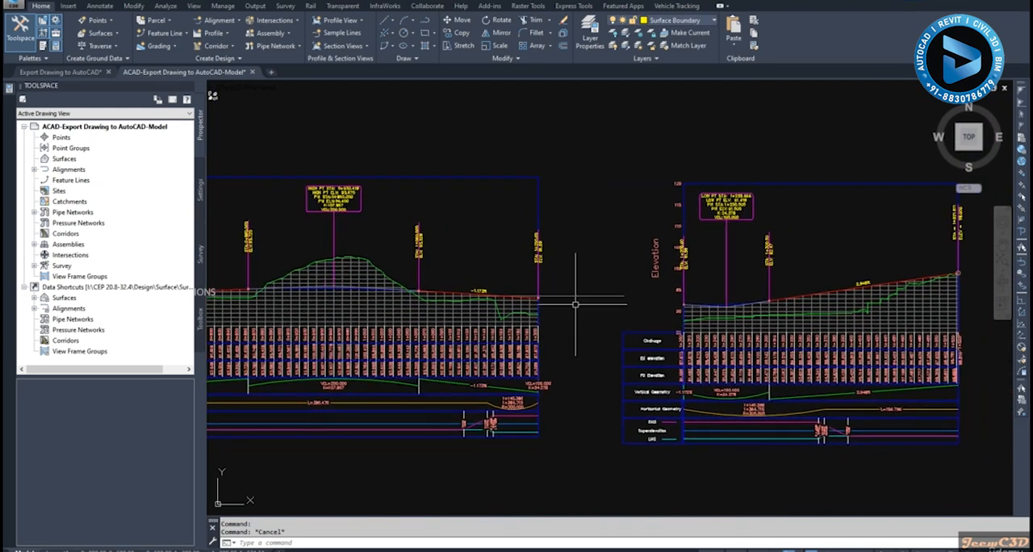
- Trim the stray horizontal grid line extending past the middle short profile view's end, using the red design profile line as cutting edge
{"action": "scroll", "coordinate": [575, 304], "scroll_direction": "up", "scroll_amount": 4}
{"action": "left_click", "coordinate": [565, 288]}
{"action": "scroll", "coordinate": [577, 306], "scroll_direction": "down", "scroll_amount": 4}
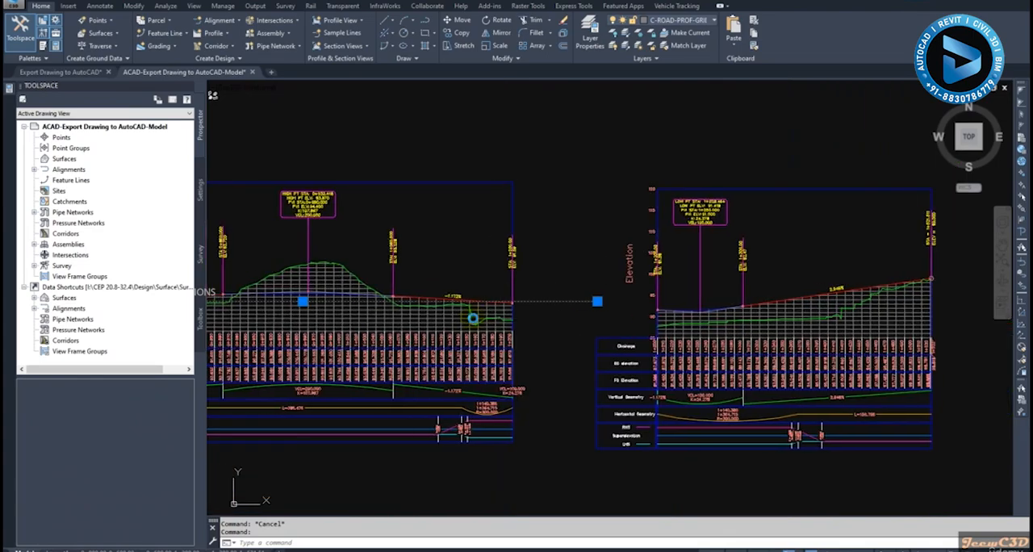
{"action": "mouse_move", "coordinate": [472, 318]}
{"action": "middle_mouse_down"}
{"action": "mouse_move", "coordinate": [647, 316]}
{"action": "mouse_move", "coordinate": [432, 328]}
{"action": "middle_mouse_up"}
{"action": "scroll", "coordinate": [378, 318], "scroll_direction": "down", "scroll_amount": 4}
{"action": "scroll", "coordinate": [303, 313], "scroll_direction": "up", "scroll_amount": 9}
{"action": "scroll", "coordinate": [288, 303], "scroll_direction": "down", "scroll_amount": 5}
{"action": "scroll", "coordinate": [757, 320], "scroll_direction": "up", "scroll_amount": 4}
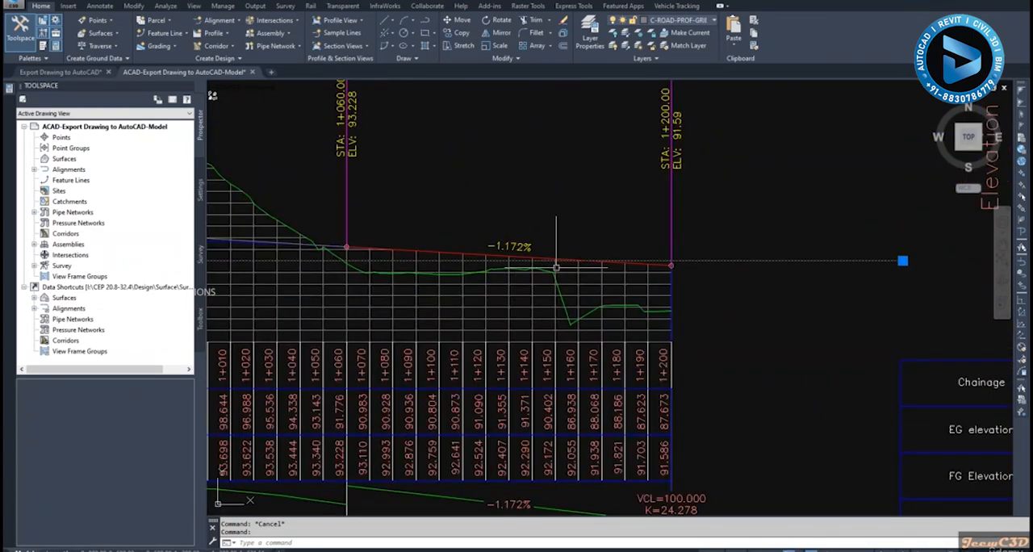
{"action": "scroll", "coordinate": [556, 267], "scroll_direction": "up", "scroll_amount": 4}
{"action": "key", "text": "Escape"}
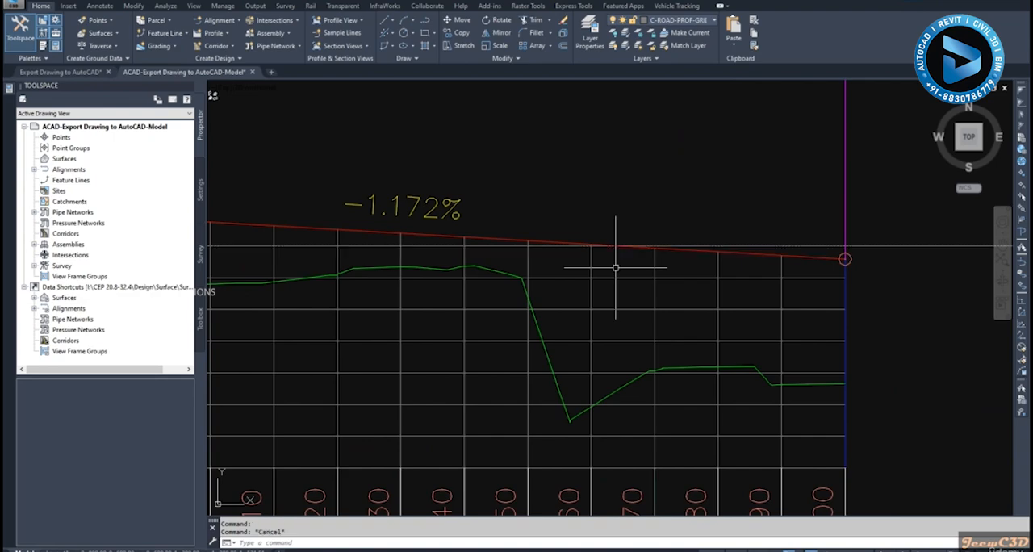
{"action": "key", "text": "Return"}
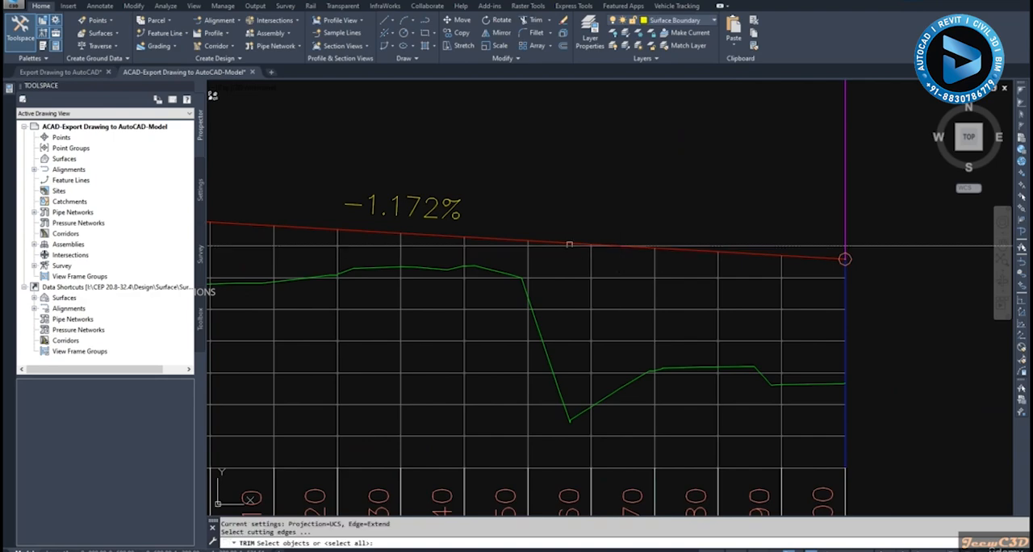
{"action": "scroll", "coordinate": [556, 241], "scroll_direction": "up", "scroll_amount": 2}
{"action": "left_click", "coordinate": [557, 240]}
{"action": "scroll", "coordinate": [558, 242], "scroll_direction": "down", "scroll_amount": 4}
{"action": "key", "text": "Return"}
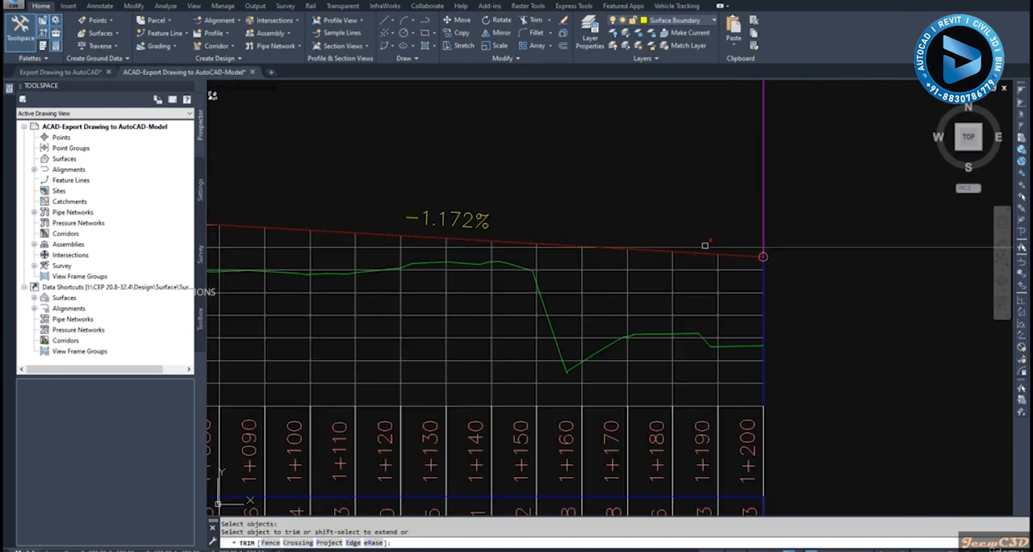
{"action": "key", "text": "Escape"}
- Open the plan and profile layout sheet and examine its plan and profile viewports from paper space
{"action": "scroll", "coordinate": [832, 281], "scroll_direction": "down", "scroll_amount": 8}
{"action": "scroll", "coordinate": [638, 325], "scroll_direction": "down", "scroll_amount": 2}
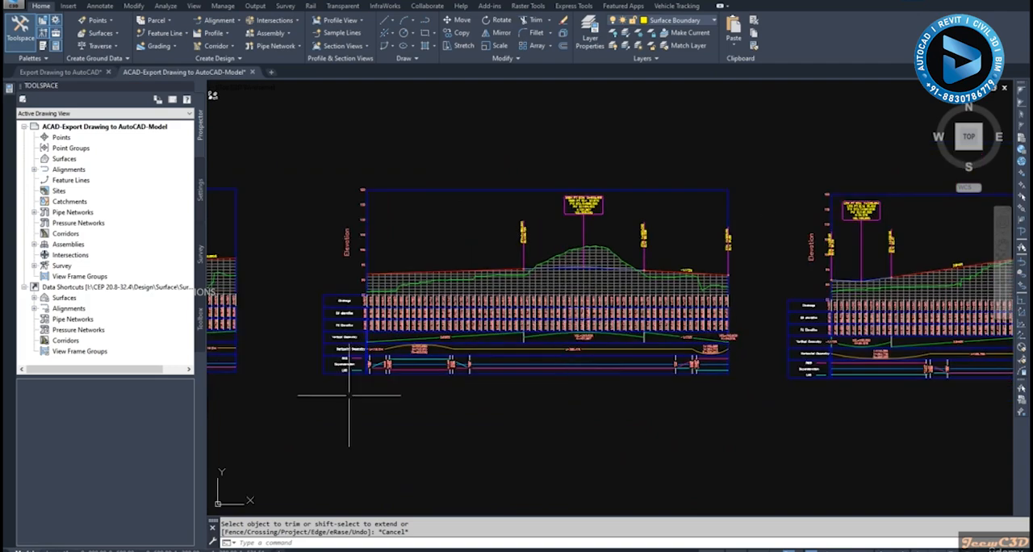
{"action": "middle_click_drag", "start_coordinate": [339, 406], "coordinate": [388, 401]}
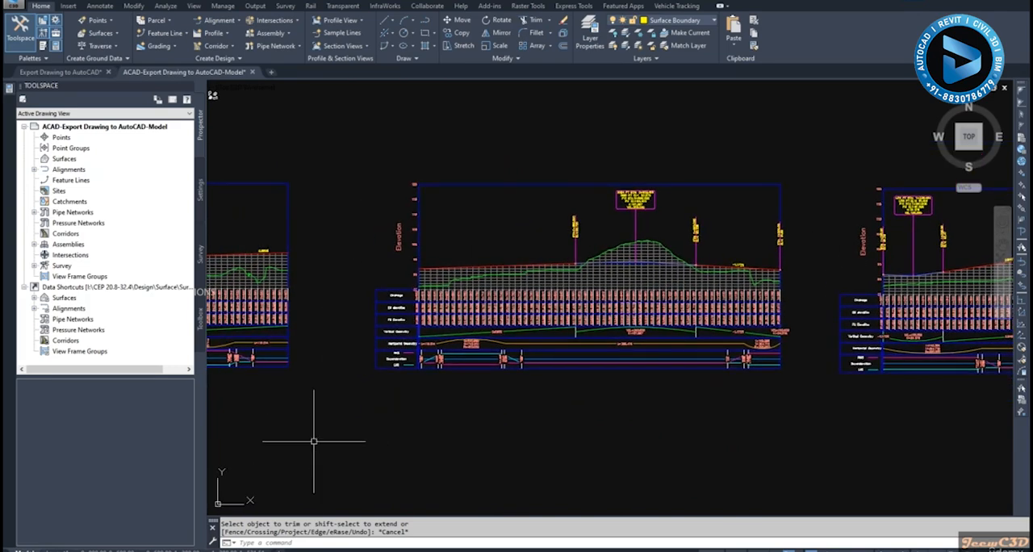
{"action": "left_click", "coordinate": [101, 548]}
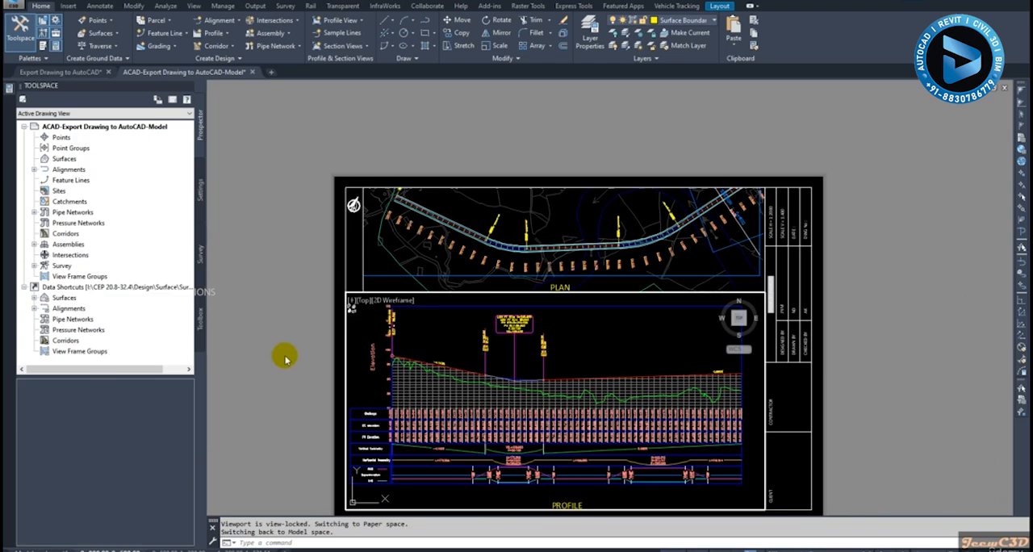
{"action": "double_click", "coordinate": [284, 357]}
{"action": "scroll", "coordinate": [544, 327], "scroll_direction": "up", "scroll_amount": 4}
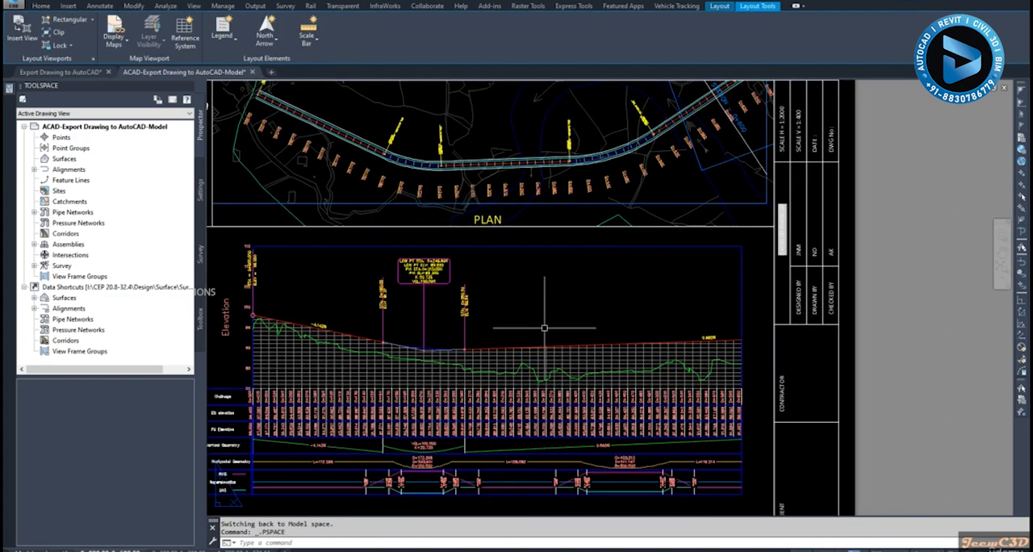
{"action": "scroll", "coordinate": [544, 327], "scroll_direction": "down", "scroll_amount": 2}
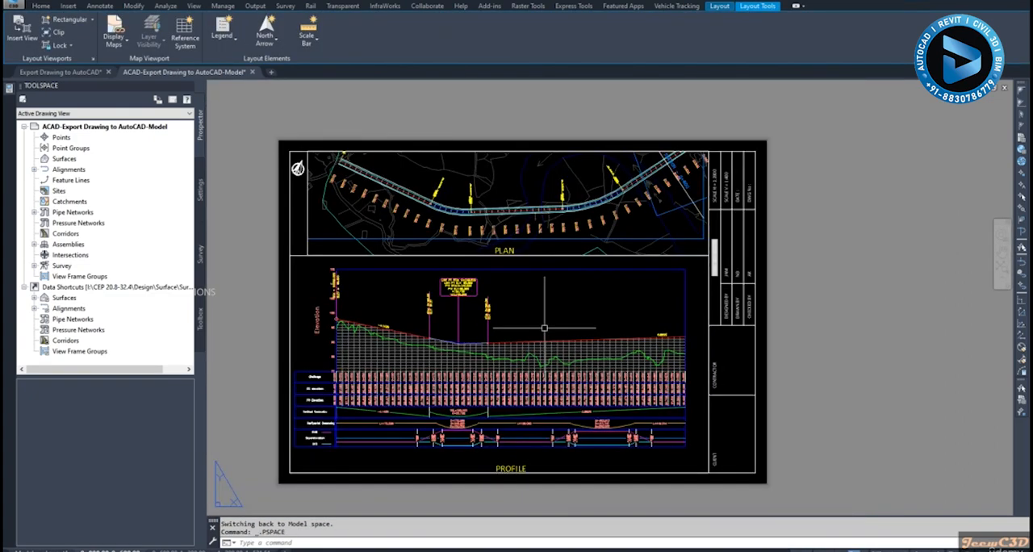
{"action": "double_click", "coordinate": [567, 240]}
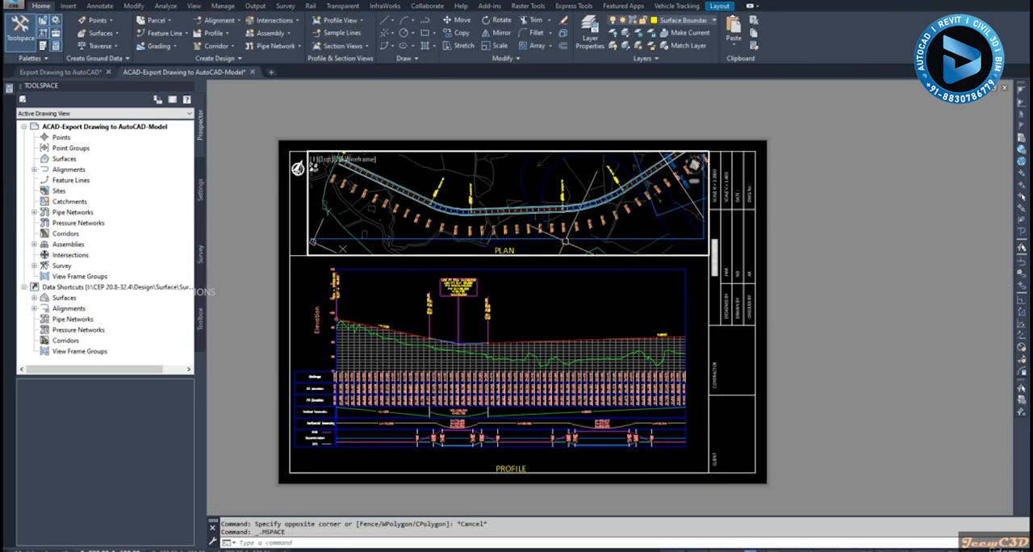
{"action": "key", "text": "Escape"}
- Return to model space and check the object type of the first view frame outline around the alignment plan
{"action": "left_click", "coordinate": [33, 550]}
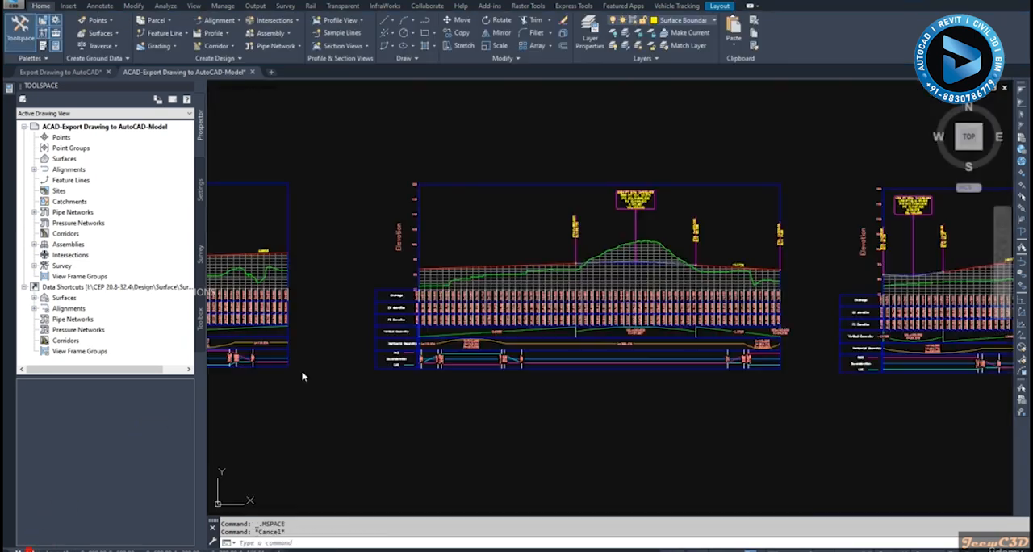
{"action": "scroll", "coordinate": [376, 333], "scroll_direction": "down", "scroll_amount": 8}
{"action": "middle_click_drag", "start_coordinate": [299, 299], "coordinate": [511, 339]}
{"action": "scroll", "coordinate": [355, 351], "scroll_direction": "up", "scroll_amount": 8}
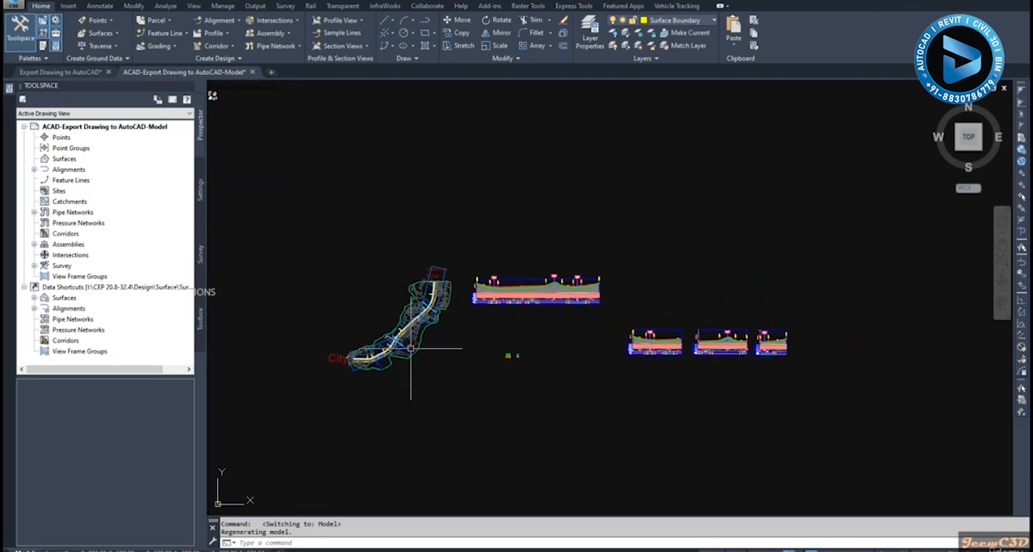
{"action": "key", "text": "Escape"}
{"action": "left_click", "coordinate": [349, 355]}
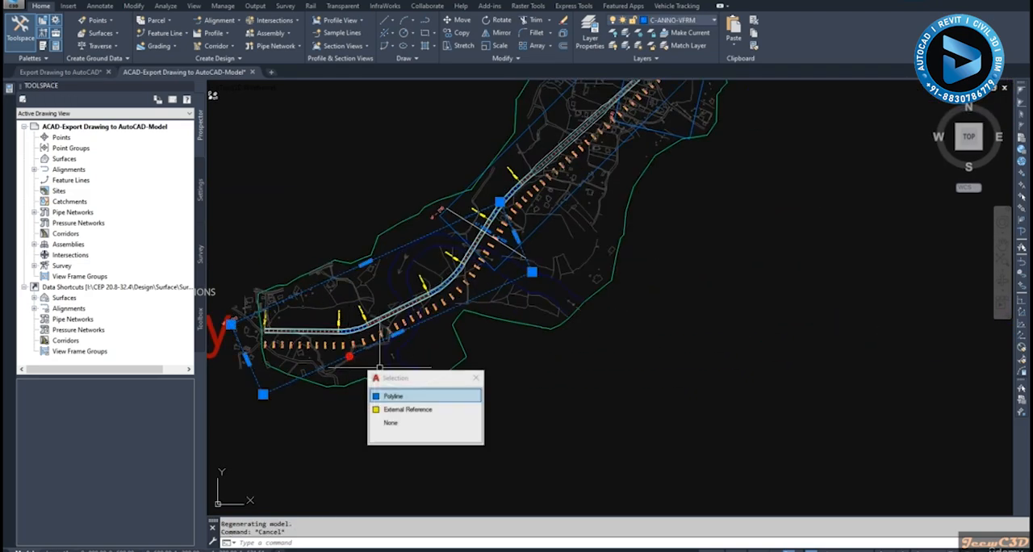
{"action": "left_click", "coordinate": [415, 395]}
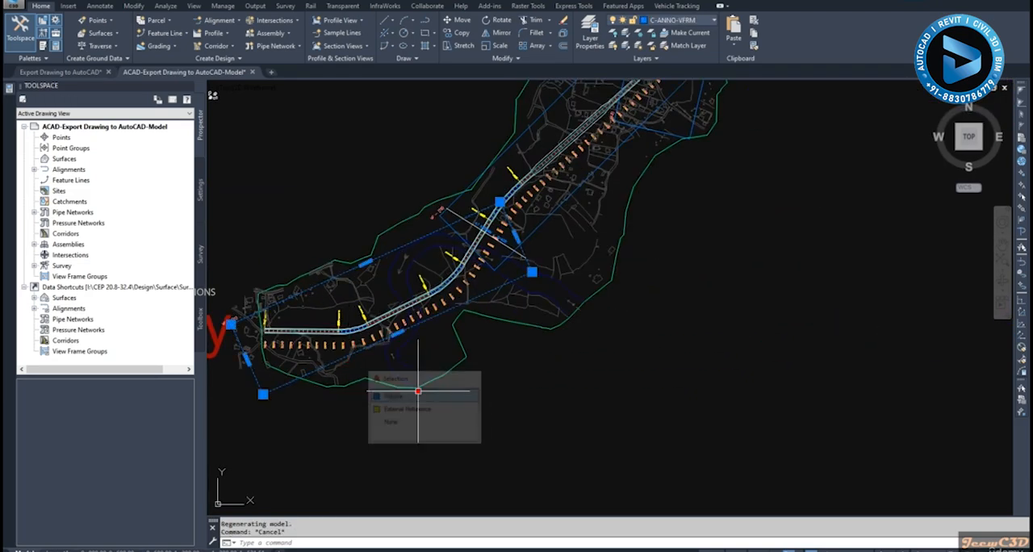
{"action": "key", "text": "Escape"}
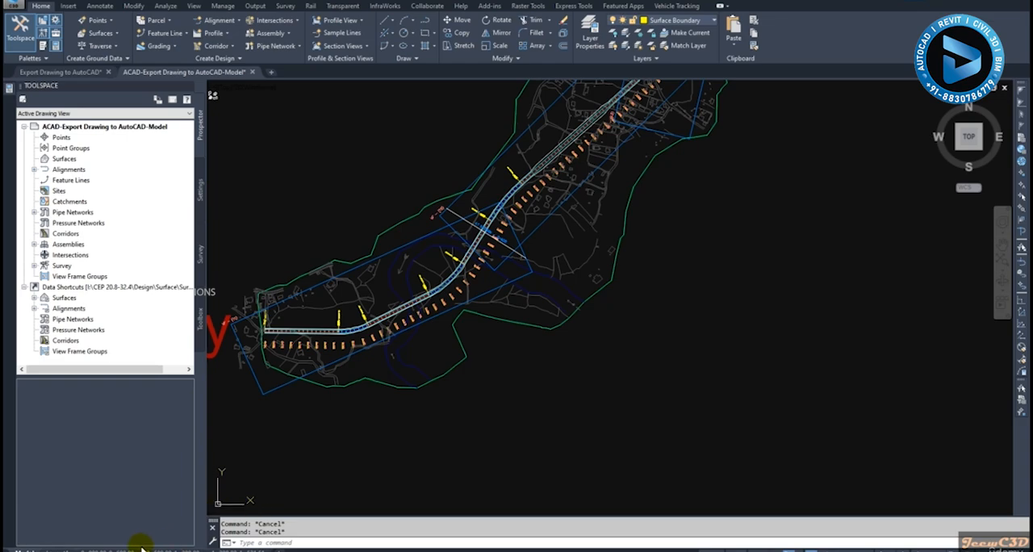
- Check the view frame outline in the first layout's plan viewport and freeze the view frame layer C-ANNO-VFRM from model space
{"action": "left_click", "coordinate": [141, 547]}
{"action": "scroll", "coordinate": [422, 237], "scroll_direction": "up", "scroll_amount": 3}
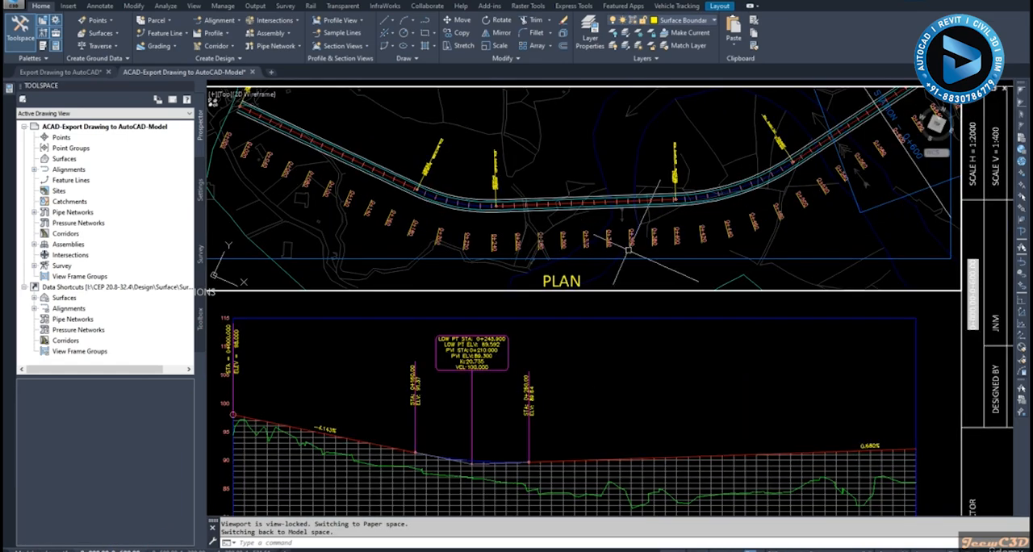
{"action": "scroll", "coordinate": [633, 274], "scroll_direction": "down", "scroll_amount": 2}
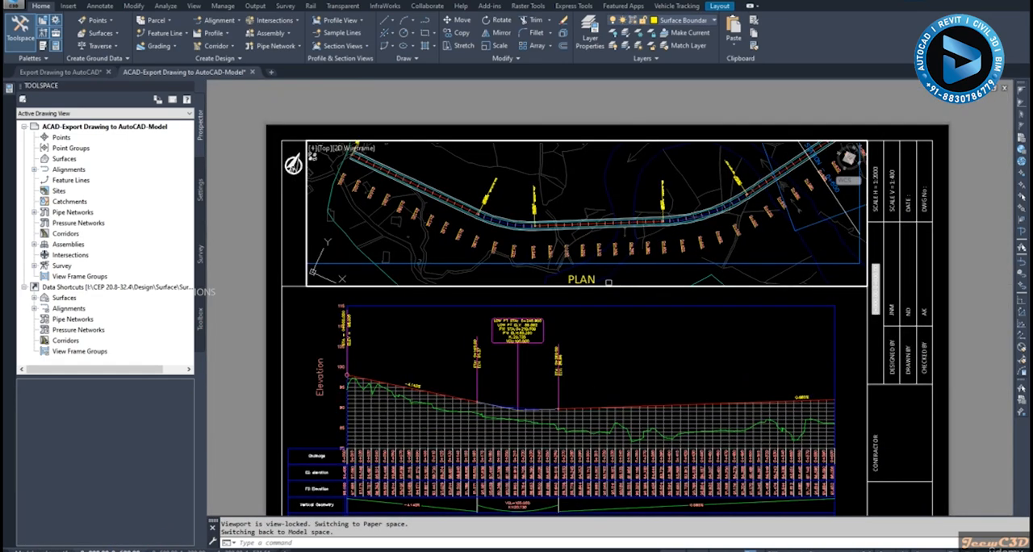
{"action": "double_click", "coordinate": [245, 258]}
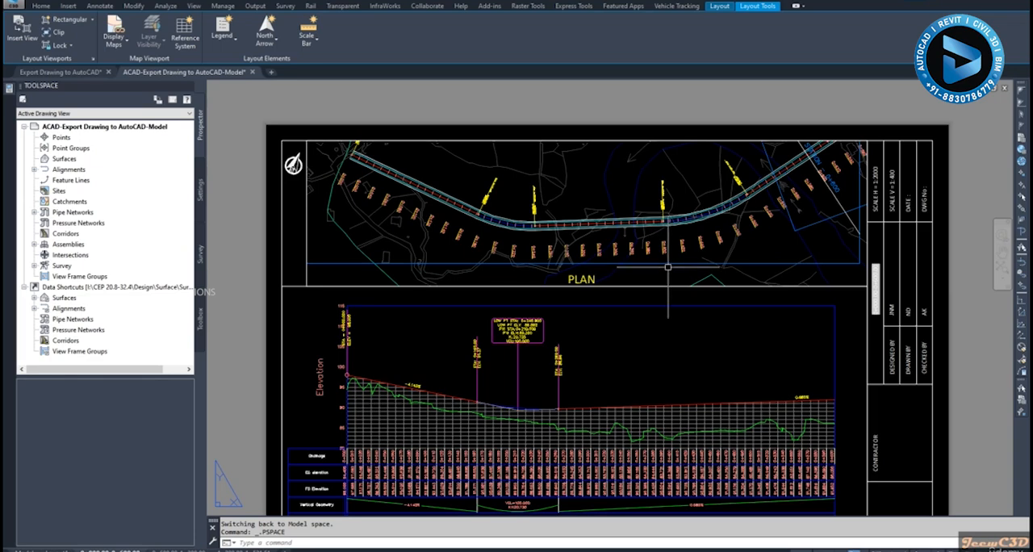
{"action": "left_click", "coordinate": [29, 549]}
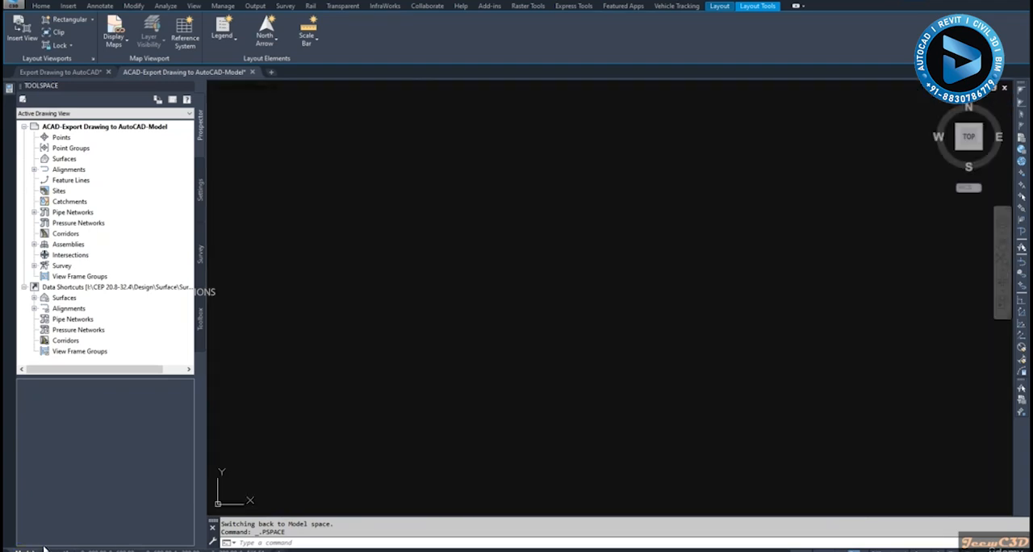
{"action": "left_click", "coordinate": [270, 392]}
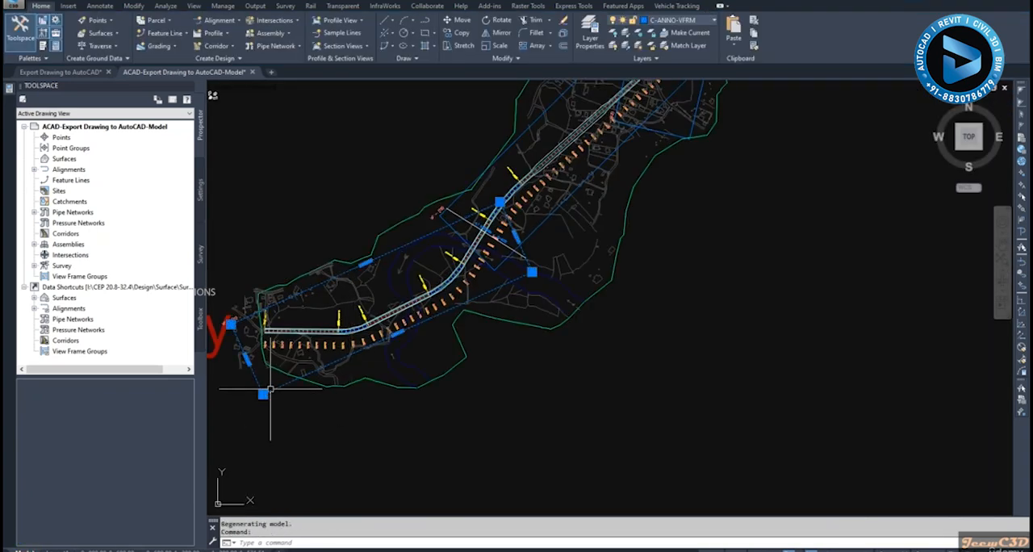
{"action": "left_click", "coordinate": [639, 36]}
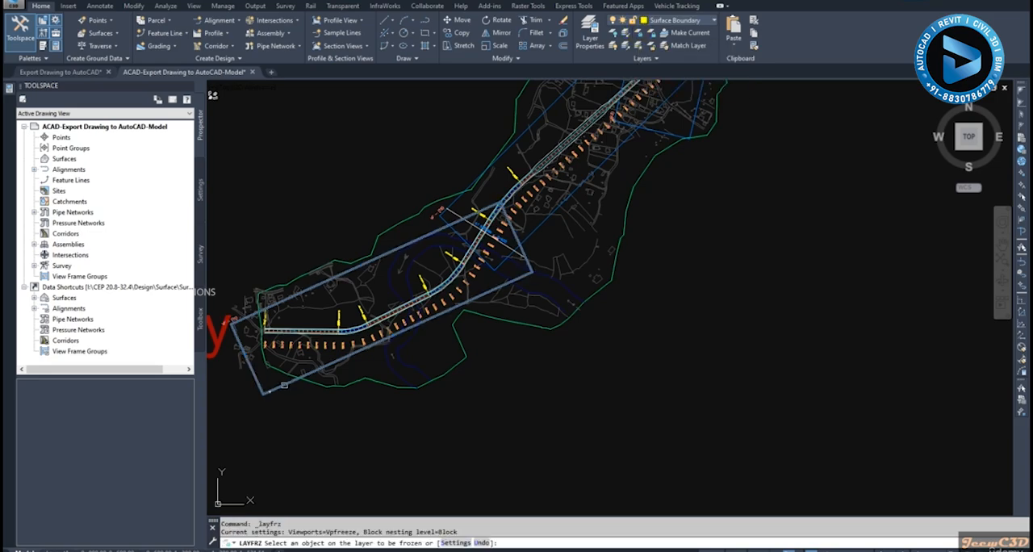
{"action": "left_click", "coordinate": [284, 384]}
{"action": "key", "text": "Escape"}
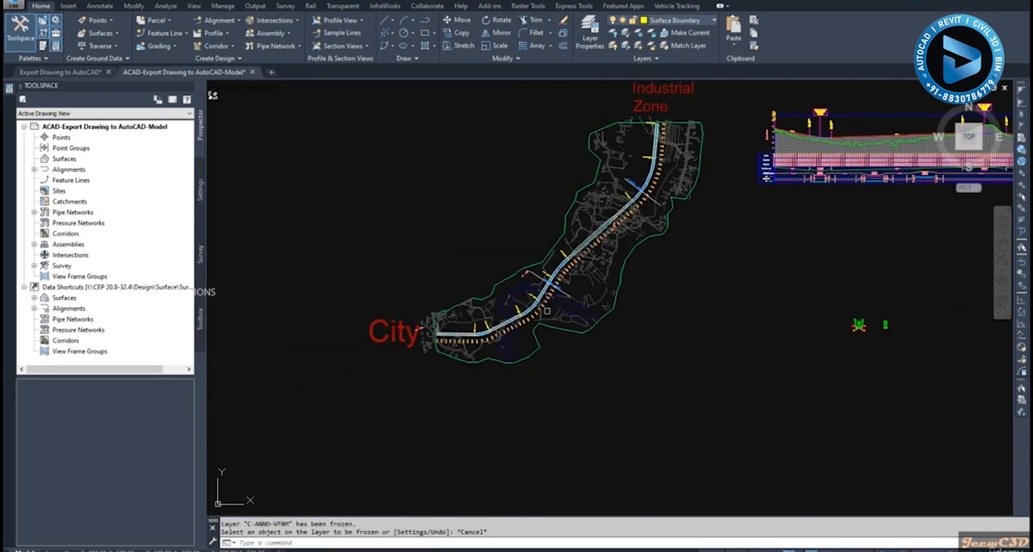
- Open the first plan and profile layout and examine its plan viewport, including the label at the alignment's start near 0+000
{"action": "left_click", "coordinate": [111, 551]}
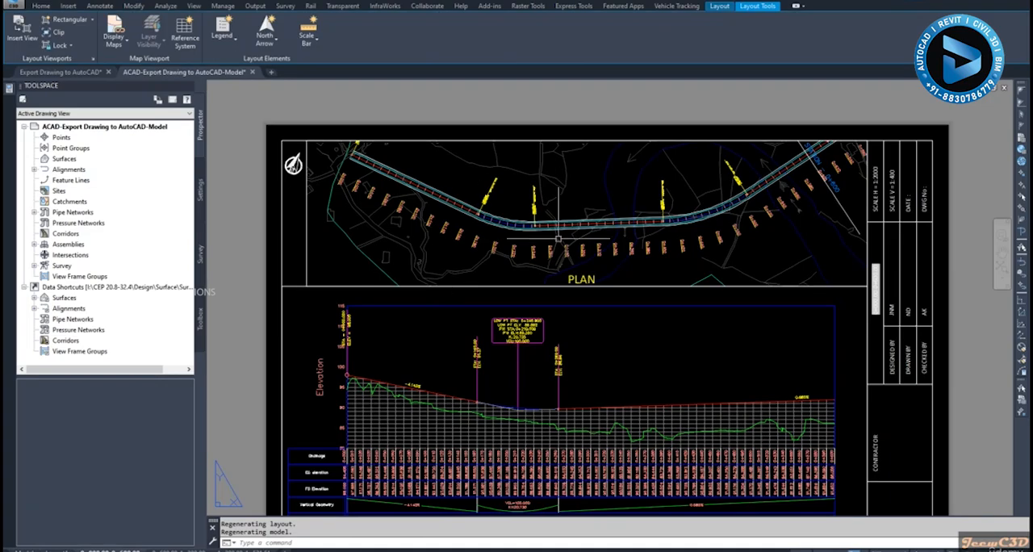
{"action": "middle_click_drag", "start_coordinate": [707, 285], "coordinate": [641, 285]}
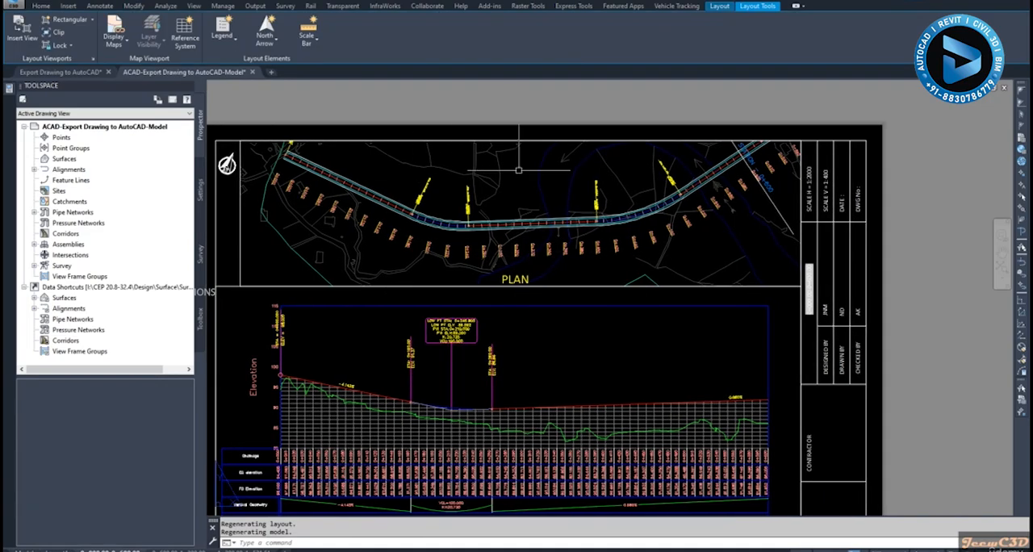
{"action": "scroll", "coordinate": [377, 194], "scroll_direction": "up", "scroll_amount": 5}
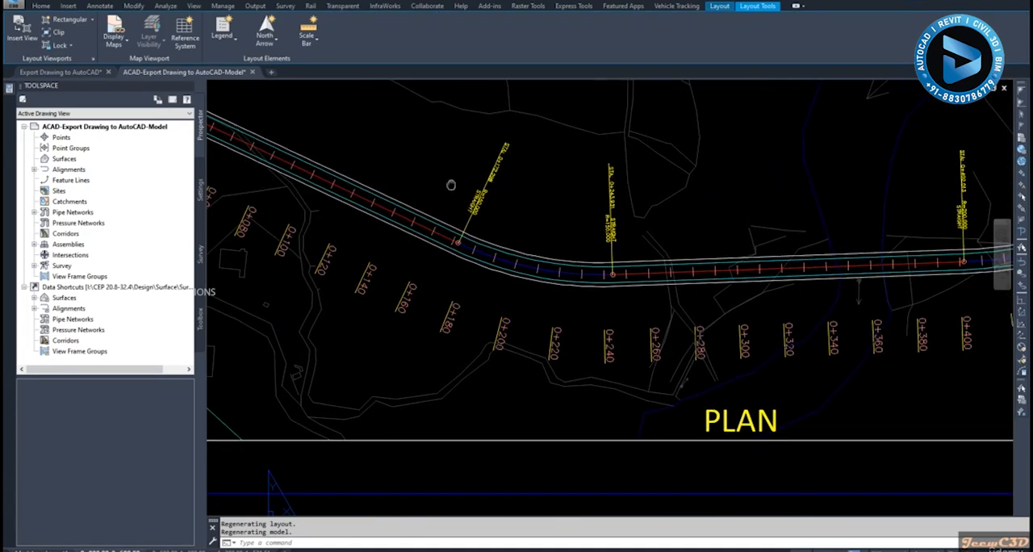
{"action": "scroll", "coordinate": [451, 185], "scroll_direction": "down", "scroll_amount": 5}
{"action": "scroll", "coordinate": [454, 182], "scroll_direction": "up", "scroll_amount": 8}
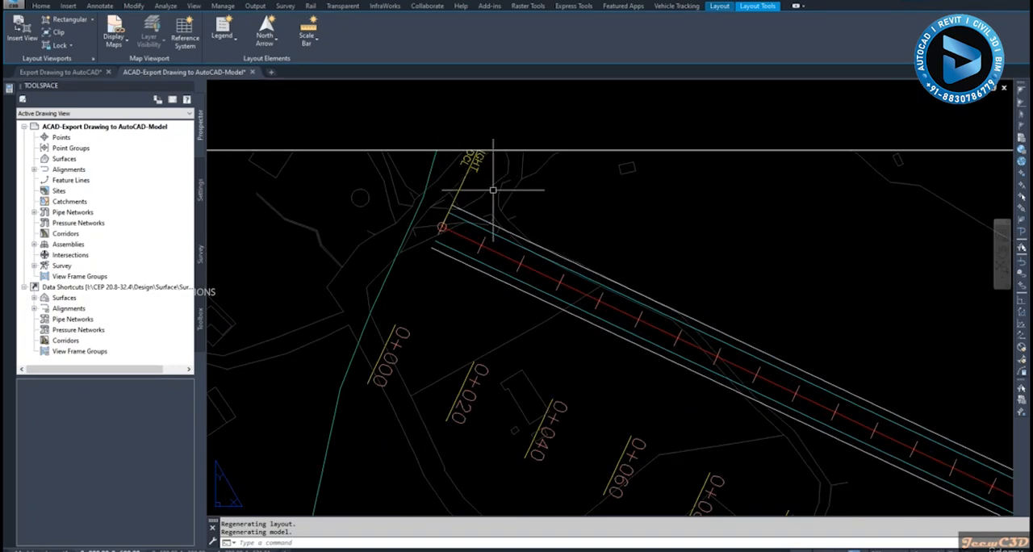
{"action": "scroll", "coordinate": [504, 198], "scroll_direction": "down", "scroll_amount": 1}
- Activate the first layout's plan viewport and move the clipped STRAIGHT label at the alignment start down along its leader, inside the viewport
{"action": "left_click", "coordinate": [579, 222]}
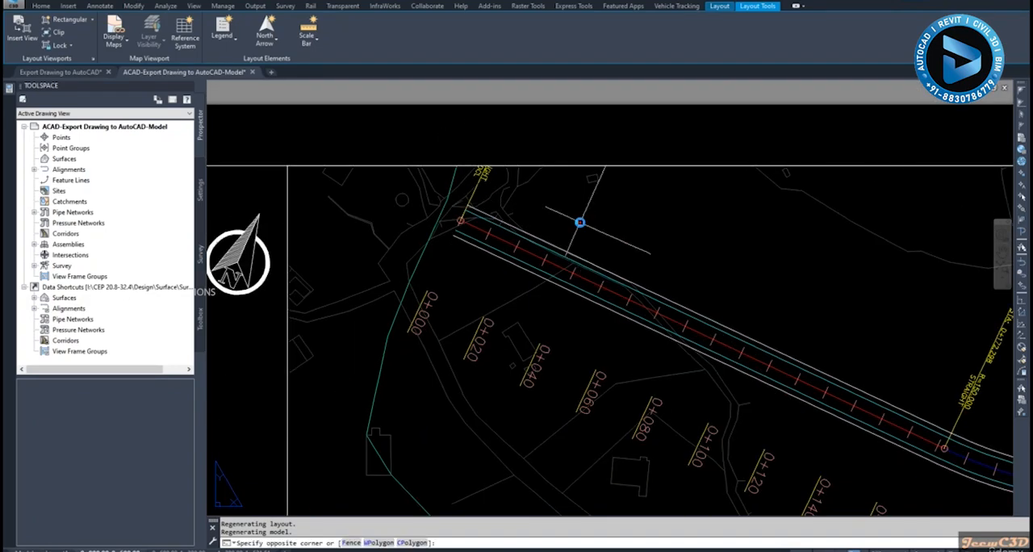
{"action": "double_click", "coordinate": [580, 222]}
{"action": "scroll", "coordinate": [480, 180], "scroll_direction": "up", "scroll_amount": 1}
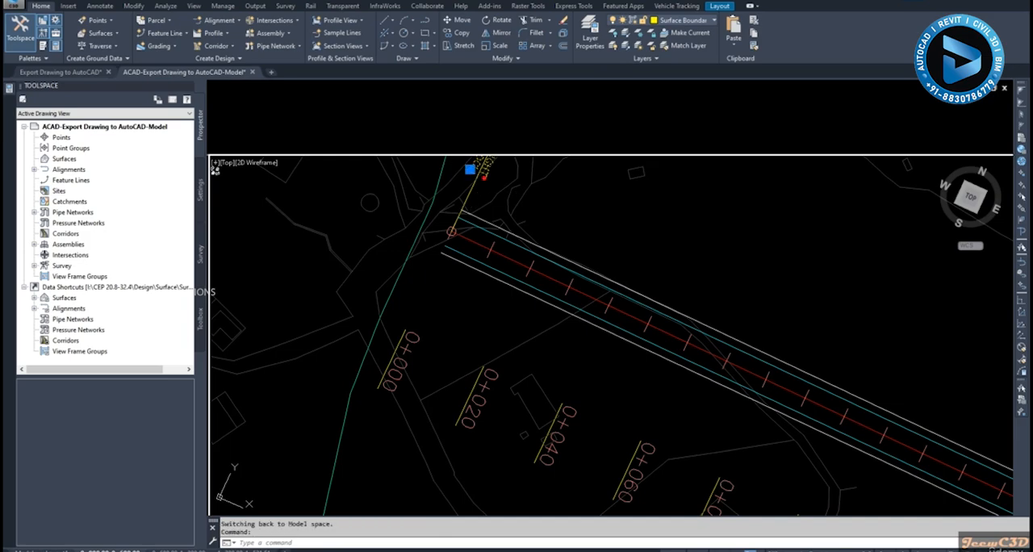
{"action": "scroll", "coordinate": [482, 173], "scroll_direction": "up", "scroll_amount": 2}
{"action": "left_click", "coordinate": [456, 154]}
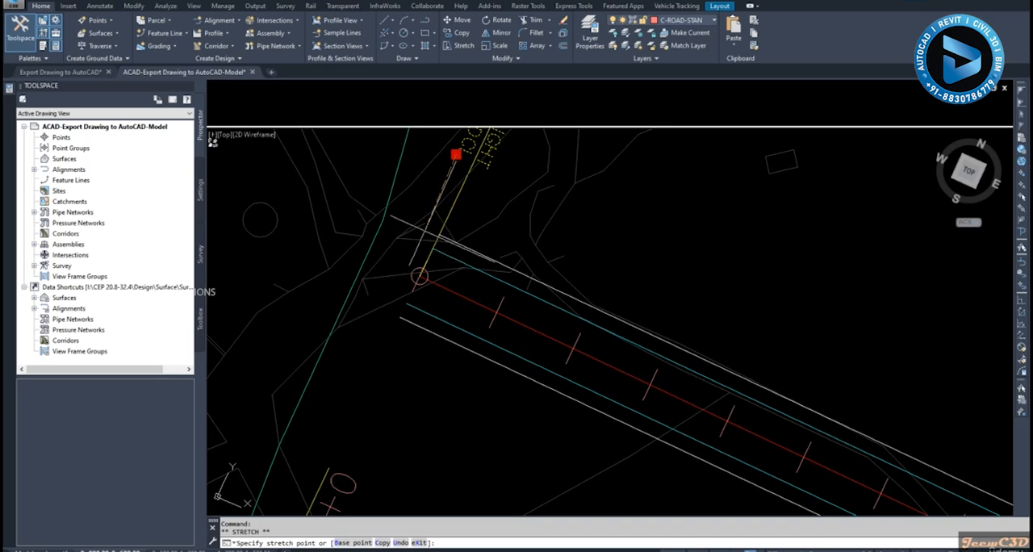
{"action": "left_click", "coordinate": [425, 231]}
{"action": "scroll", "coordinate": [478, 217], "scroll_direction": "up", "scroll_amount": 2}
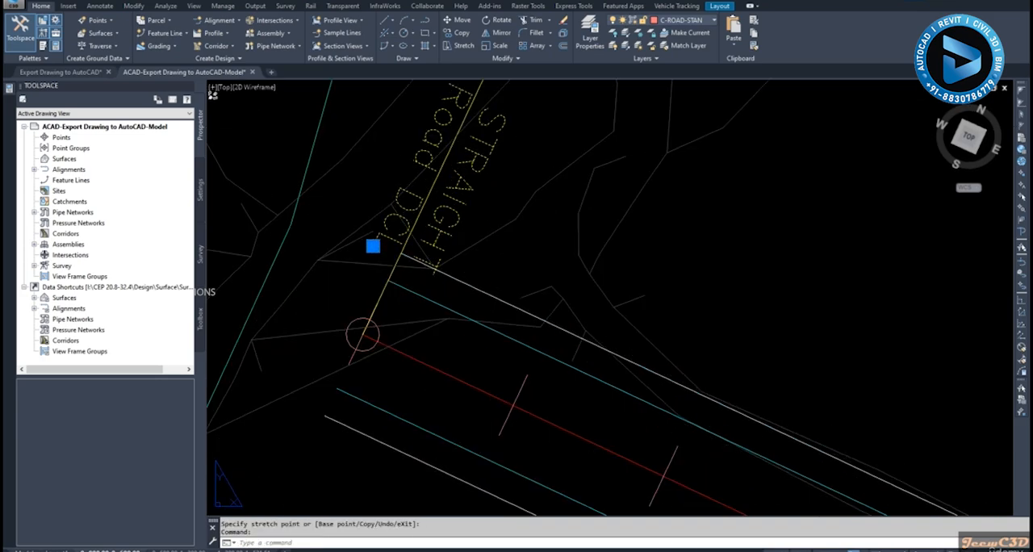
{"action": "key", "text": "Escape"}
- Examine the remaining plan labels along the road and the profile below them on the first layout sheet
{"action": "scroll", "coordinate": [489, 229], "scroll_direction": "down", "scroll_amount": 1}
{"action": "scroll", "coordinate": [489, 229], "scroll_direction": "down", "scroll_amount": 4}
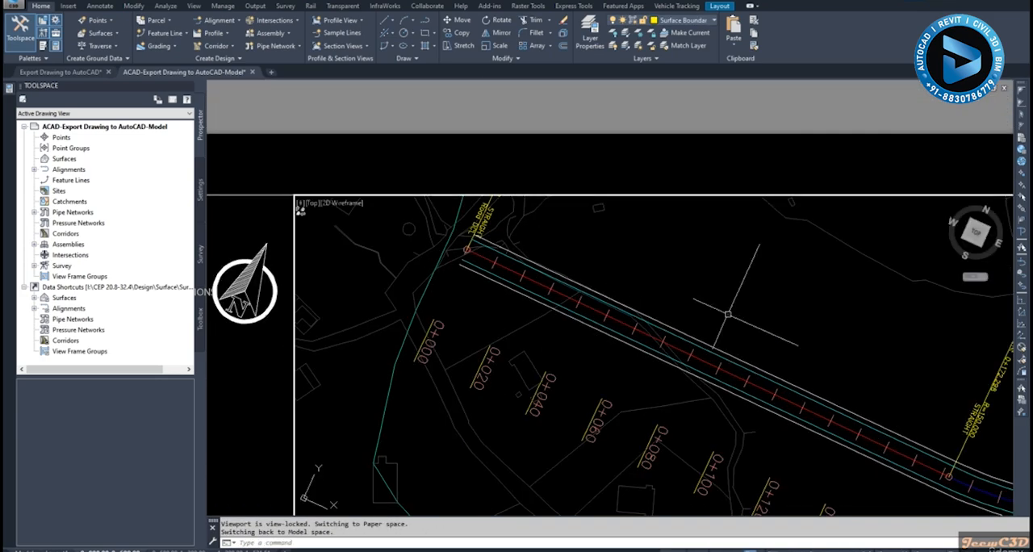
{"action": "middle_click_drag", "start_coordinate": [754, 312], "coordinate": [505, 230]}
{"action": "scroll", "coordinate": [723, 341], "scroll_direction": "down", "scroll_amount": 3}
{"action": "middle_click_drag", "start_coordinate": [765, 344], "coordinate": [470, 311]}
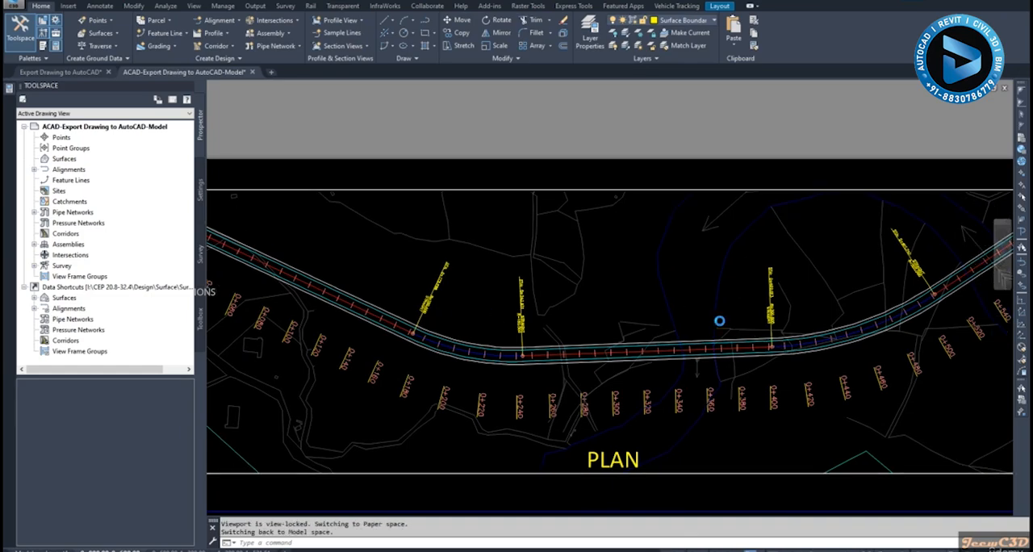
{"action": "middle_click_drag", "start_coordinate": [719, 320], "coordinate": [479, 314]}
{"action": "scroll", "coordinate": [714, 317], "scroll_direction": "down", "scroll_amount": 3}
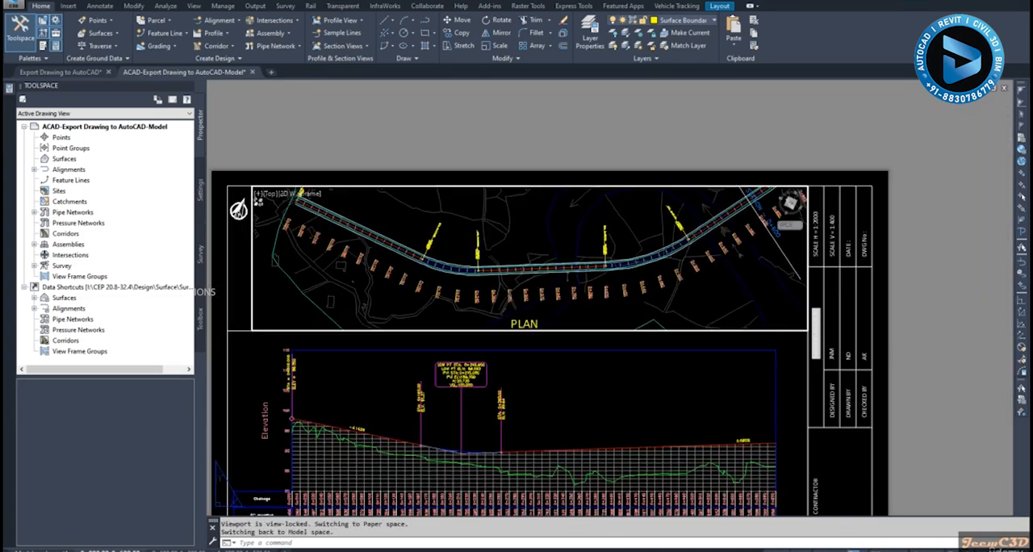
{"action": "middle_click_drag", "start_coordinate": [600, 398], "coordinate": [616, 312]}
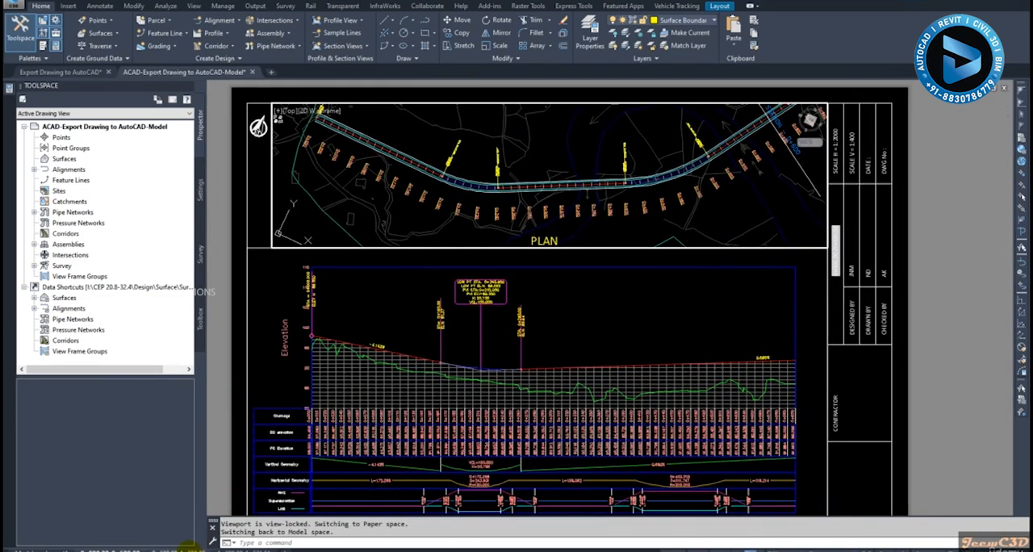
- Open the second plan and profile layout starting at station 0+600 and examine its plan labels, match lines and profile
{"action": "left_click", "coordinate": [187, 550]}
{"action": "scroll", "coordinate": [431, 219], "scroll_direction": "up", "scroll_amount": 4}
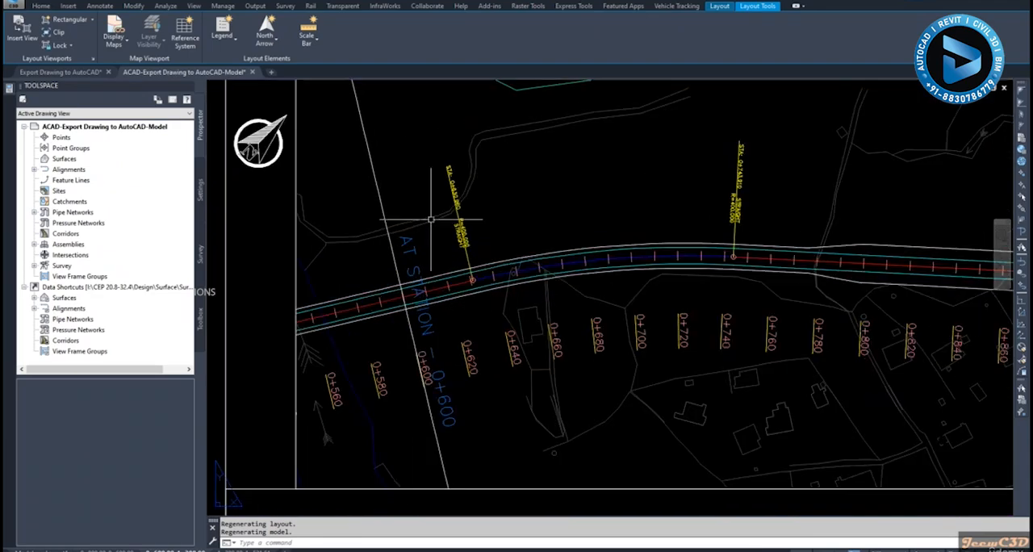
{"action": "scroll", "coordinate": [431, 222], "scroll_direction": "up", "scroll_amount": 2}
{"action": "scroll", "coordinate": [430, 222], "scroll_direction": "down", "scroll_amount": 2}
{"action": "scroll", "coordinate": [438, 228], "scroll_direction": "up", "scroll_amount": 5}
{"action": "scroll", "coordinate": [438, 233], "scroll_direction": "down", "scroll_amount": 5}
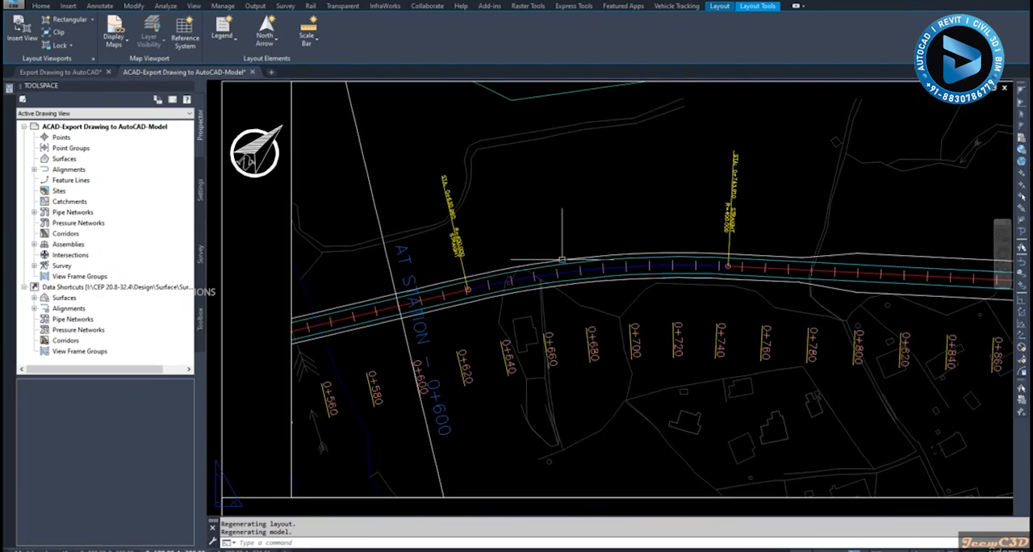
{"action": "scroll", "coordinate": [645, 264], "scroll_direction": "down", "scroll_amount": 3}
{"action": "middle_click_drag", "start_coordinate": [753, 269], "coordinate": [508, 274]}
{"action": "scroll", "coordinate": [701, 280], "scroll_direction": "down", "scroll_amount": 3}
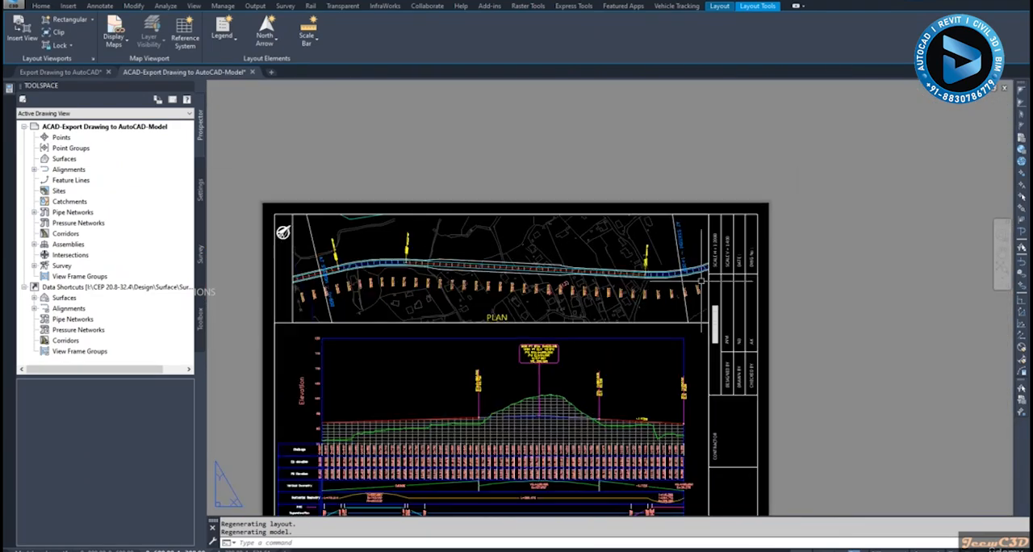
{"action": "middle_click_drag", "start_coordinate": [606, 296], "coordinate": [696, 245]}
{"action": "middle_click_drag", "start_coordinate": [586, 313], "coordinate": [608, 251]}
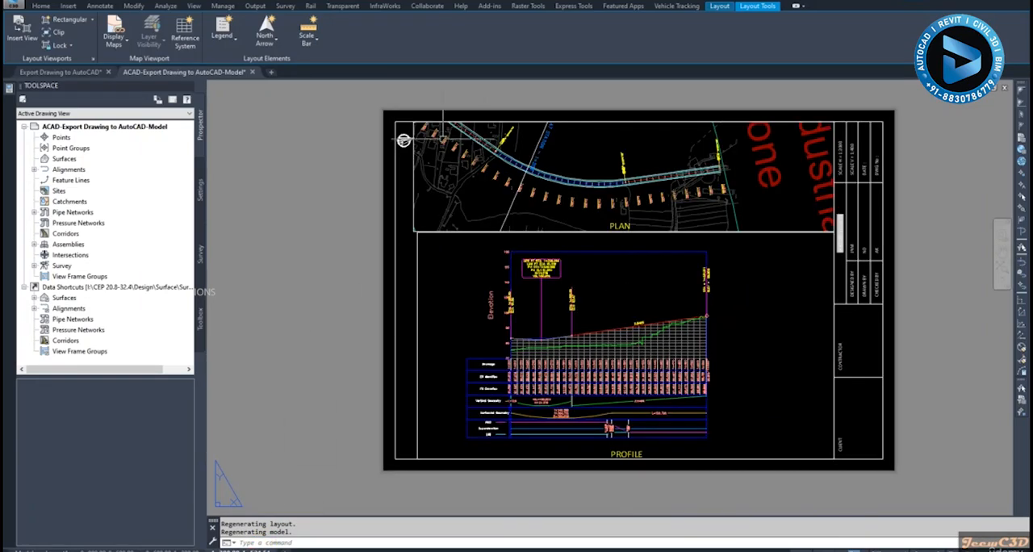
- Check the plan on the 1+200.00-1+521.51 layout and erase the green boundary outline around the alignment plan in model space
{"action": "scroll", "coordinate": [710, 153], "scroll_direction": "up", "scroll_amount": 5}
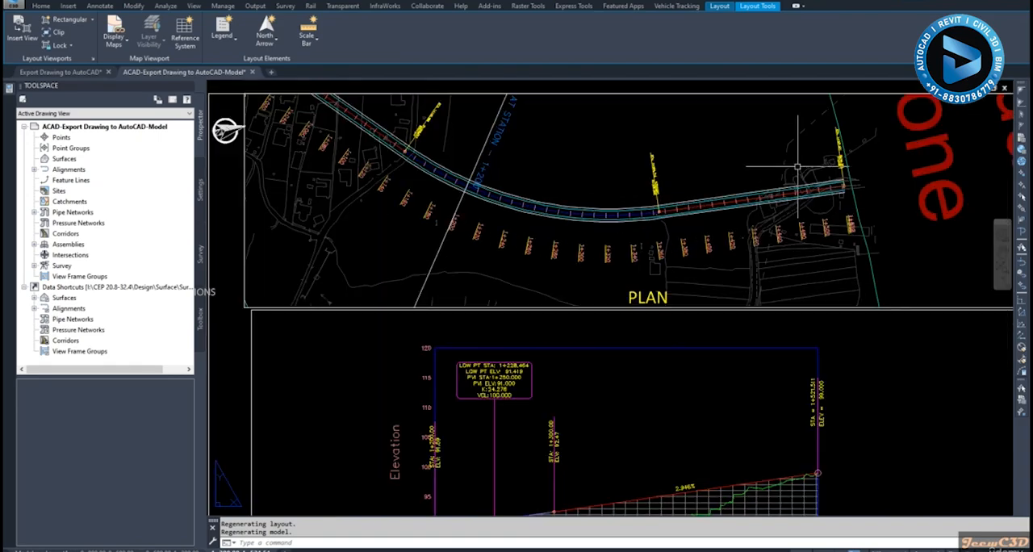
{"action": "scroll", "coordinate": [644, 191], "scroll_direction": "down", "scroll_amount": 2}
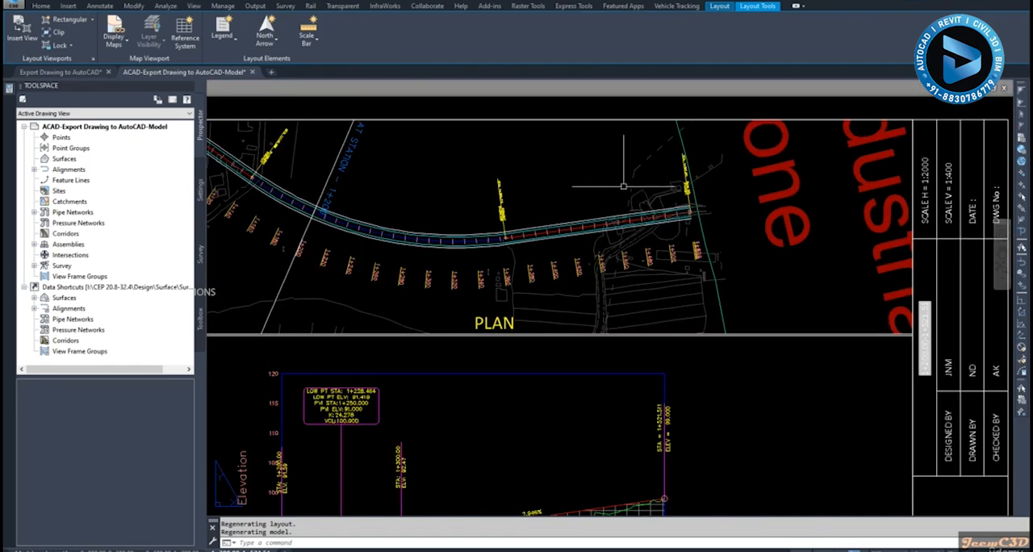
{"action": "scroll", "coordinate": [674, 262], "scroll_direction": "down", "scroll_amount": 3}
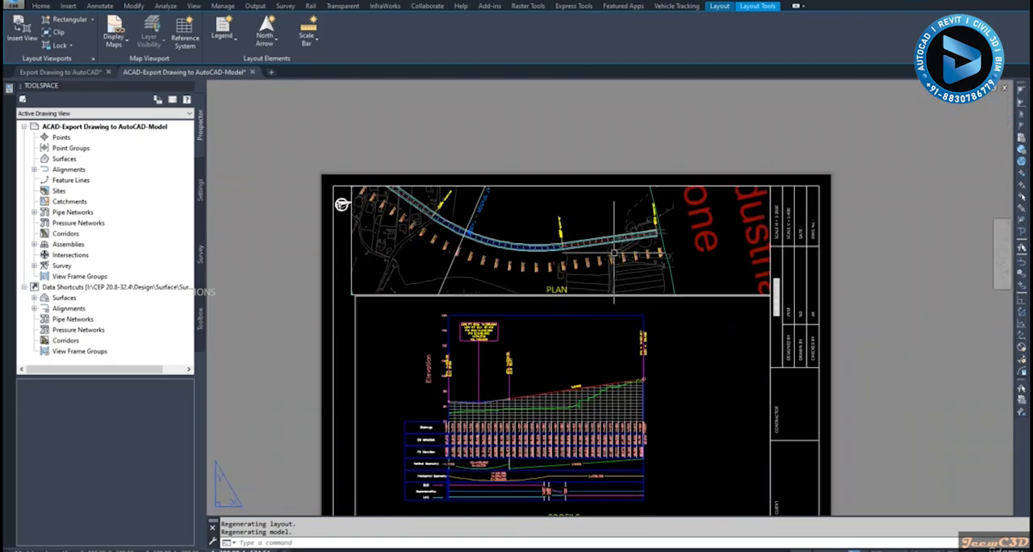
{"action": "scroll", "coordinate": [686, 267], "scroll_direction": "up", "scroll_amount": 4}
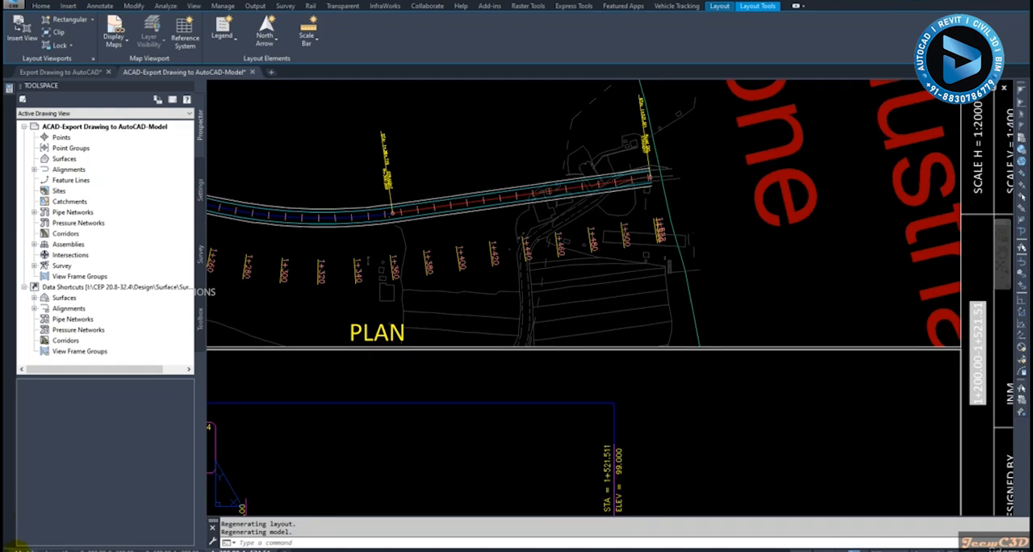
{"action": "left_click", "coordinate": [20, 547]}
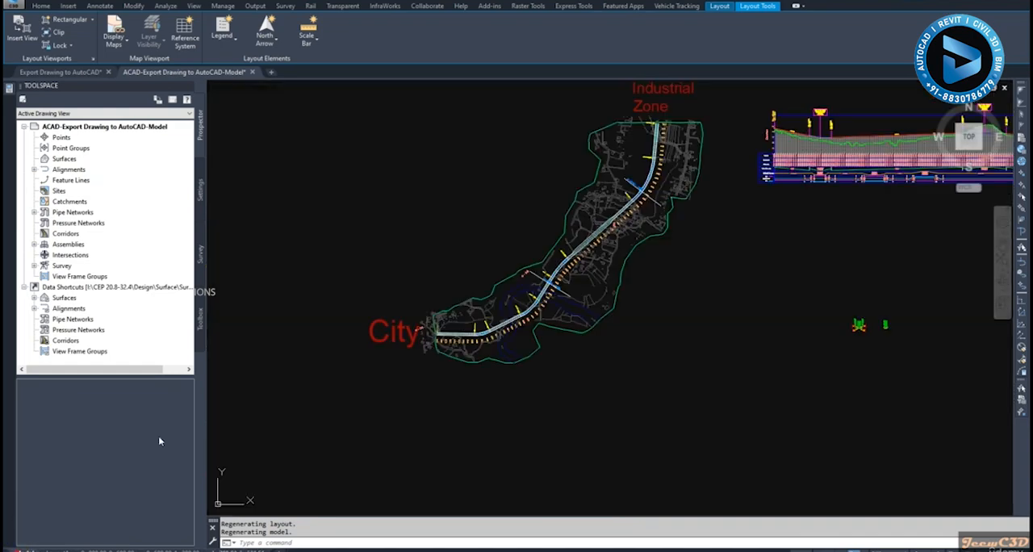
{"action": "left_click", "coordinate": [533, 356]}
{"action": "key", "text": "Delete"}
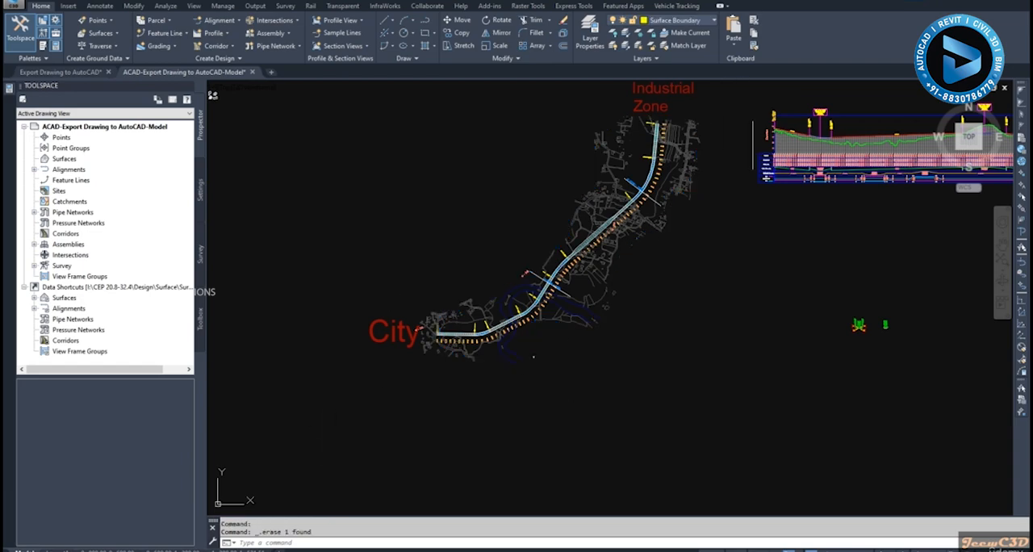
- Examine the plan and profile on the 1+200.00-1+521.51 layout without the boundary outline, and reopen the first layout
{"action": "left_click", "coordinate": [242, 551]}
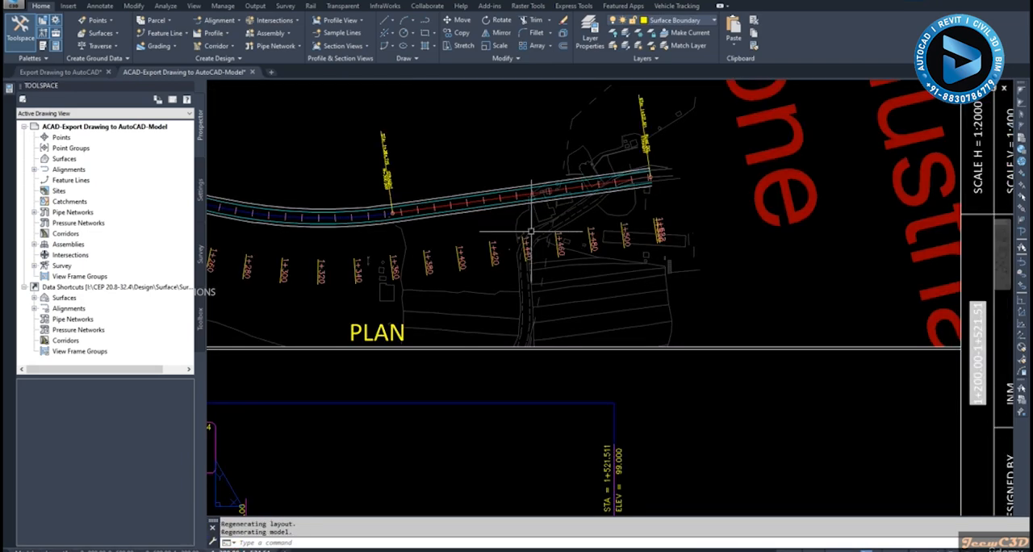
{"action": "scroll", "coordinate": [544, 225], "scroll_direction": "down", "scroll_amount": 6}
{"action": "middle_click_drag", "start_coordinate": [540, 183], "coordinate": [623, 204]}
{"action": "scroll", "coordinate": [578, 224], "scroll_direction": "up", "scroll_amount": 2}
{"action": "key", "text": "Escape"}
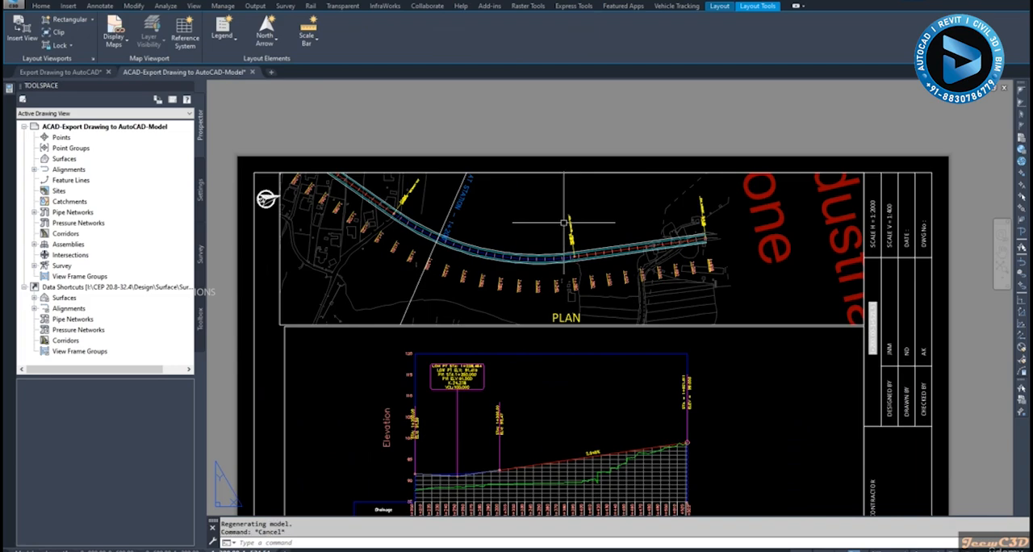
{"action": "scroll", "coordinate": [639, 285], "scroll_direction": "up", "scroll_amount": 2}
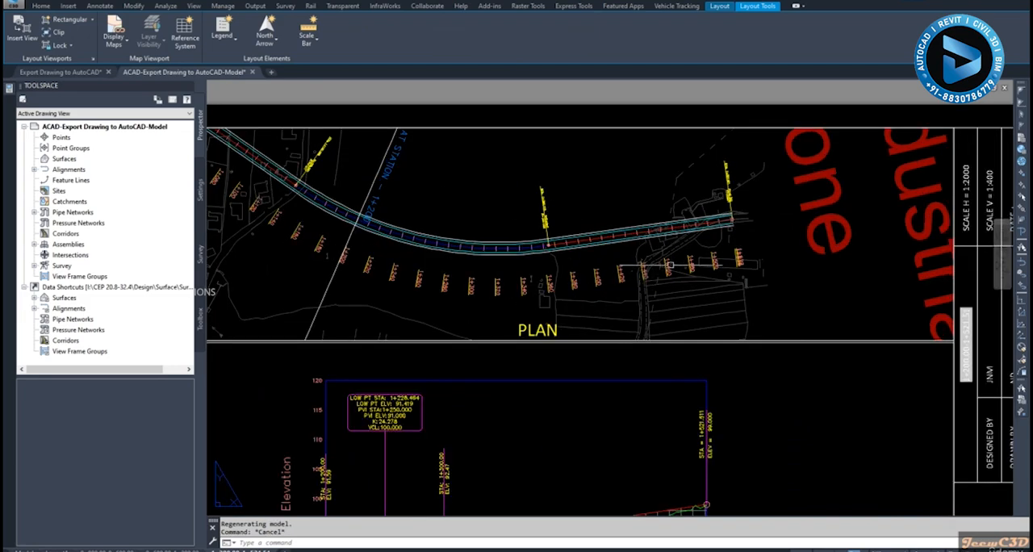
{"action": "scroll", "coordinate": [702, 246], "scroll_direction": "down", "scroll_amount": 4}
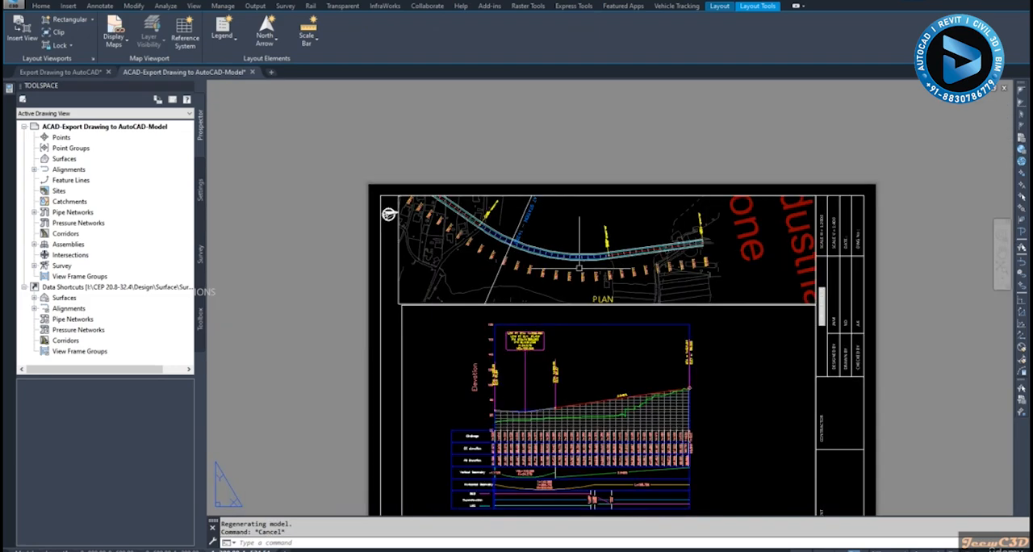
{"action": "middle_click_drag", "start_coordinate": [447, 351], "coordinate": [421, 260]}
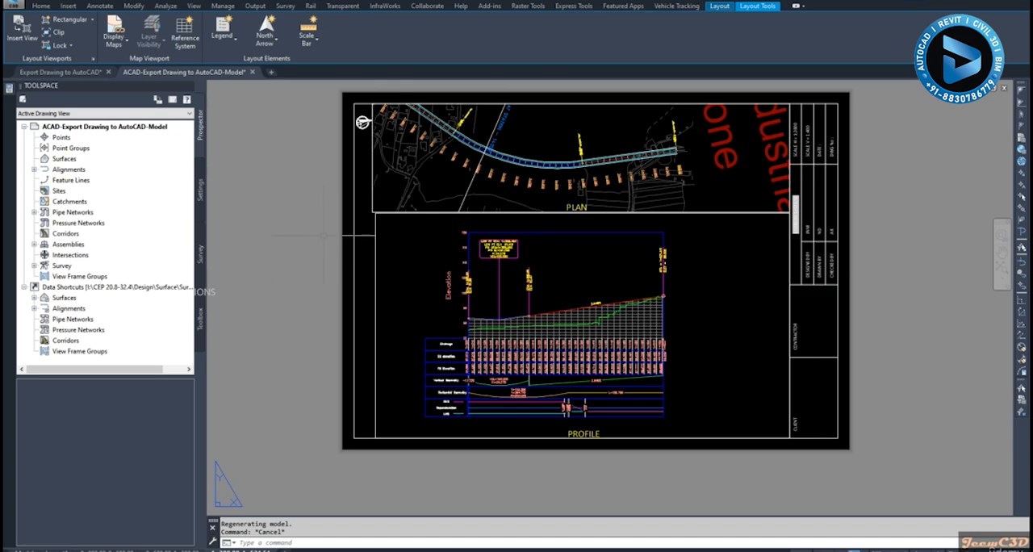
{"action": "left_click", "coordinate": [109, 551]}
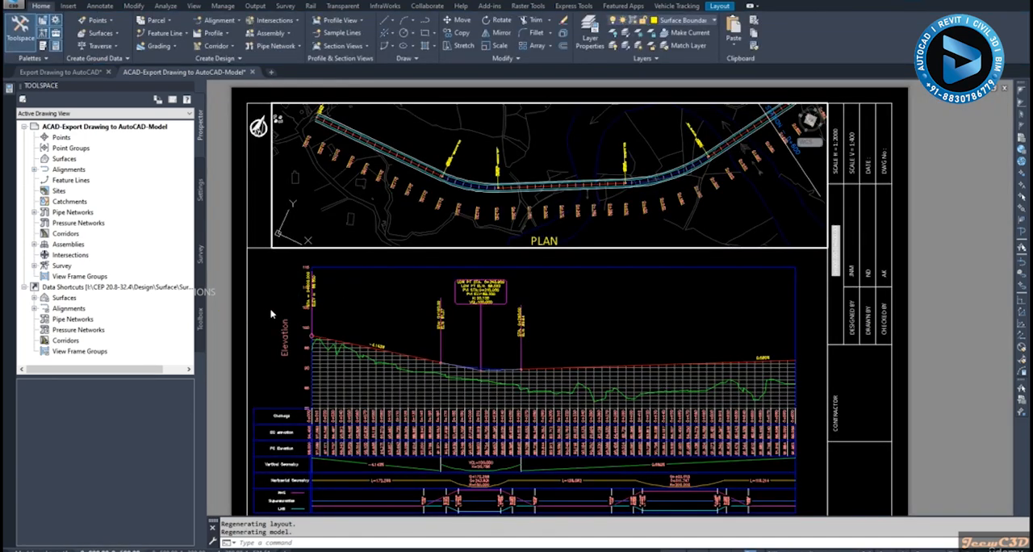
- Leave the plan viewport for paper space and examine the first layout's profile, data bands and plan
{"action": "double_click", "coordinate": [239, 330]}
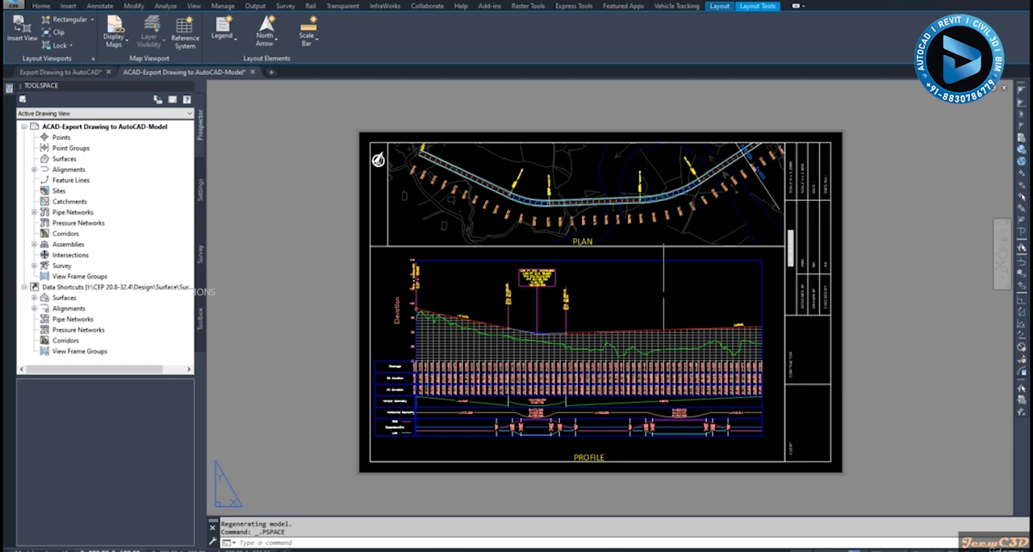
{"action": "scroll", "coordinate": [646, 266], "scroll_direction": "up", "scroll_amount": 1}
{"action": "scroll", "coordinate": [613, 289], "scroll_direction": "up", "scroll_amount": 2}
{"action": "scroll", "coordinate": [609, 291], "scroll_direction": "up", "scroll_amount": 3}
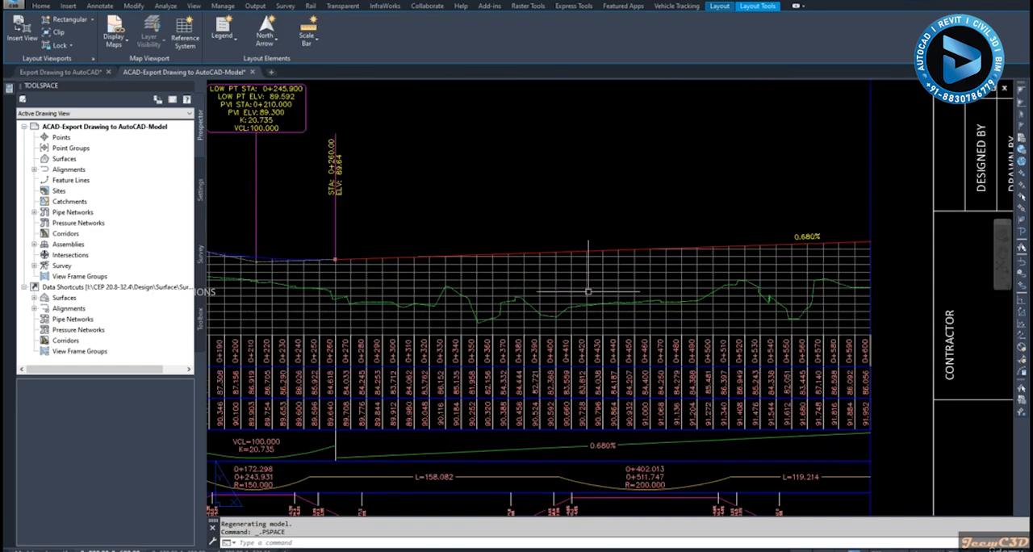
{"action": "scroll", "coordinate": [619, 278], "scroll_direction": "down", "scroll_amount": 1}
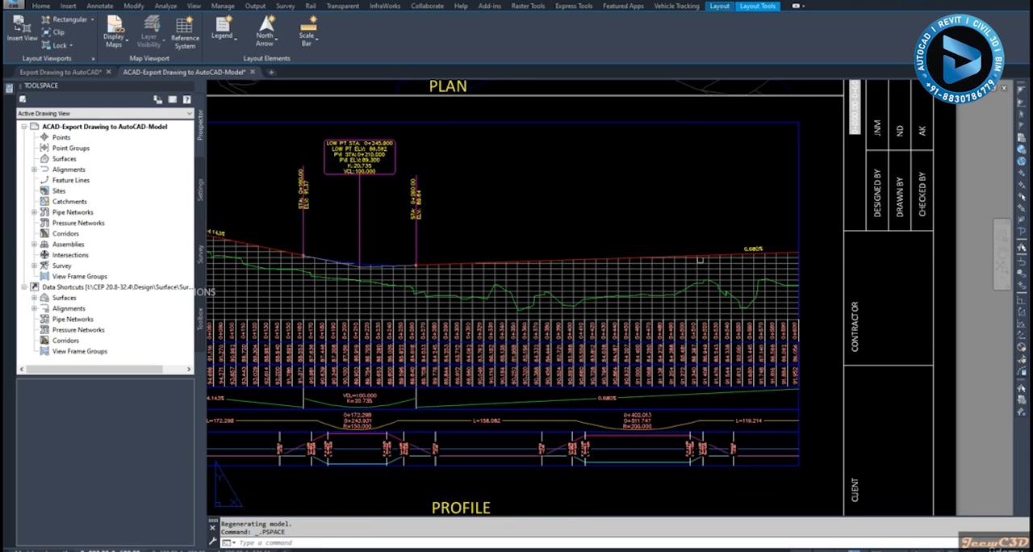
{"action": "middle_click_drag", "start_coordinate": [682, 264], "coordinate": [569, 276]}
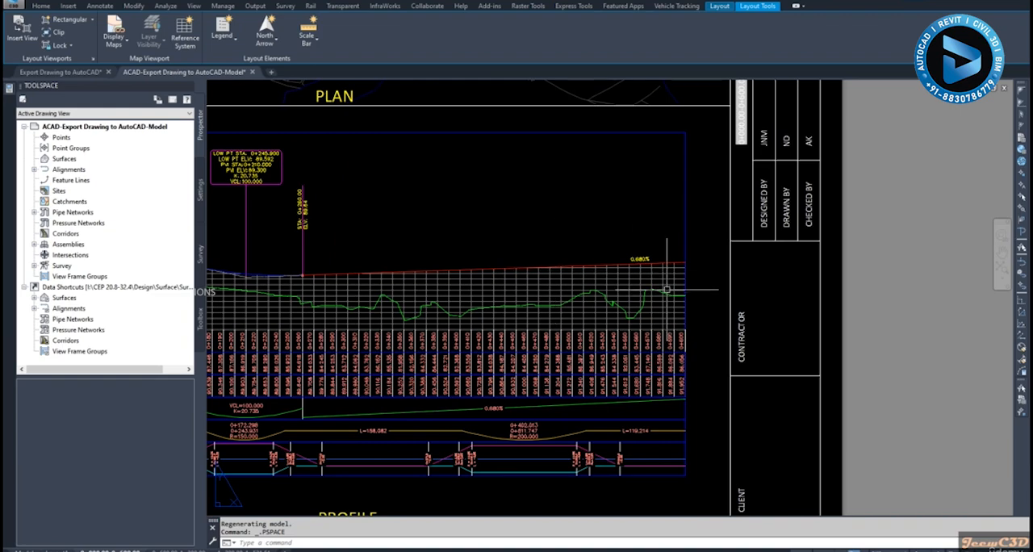
{"action": "scroll", "coordinate": [666, 289], "scroll_direction": "down", "scroll_amount": 6}
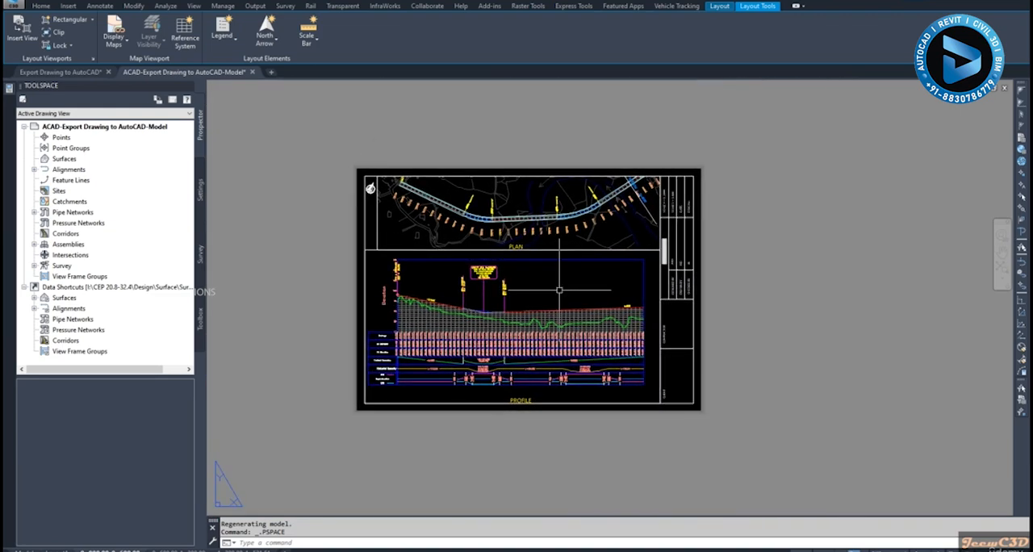
{"action": "scroll", "coordinate": [570, 301], "scroll_direction": "up", "scroll_amount": 3}
{"action": "scroll", "coordinate": [404, 193], "scroll_direction": "up", "scroll_amount": 4}
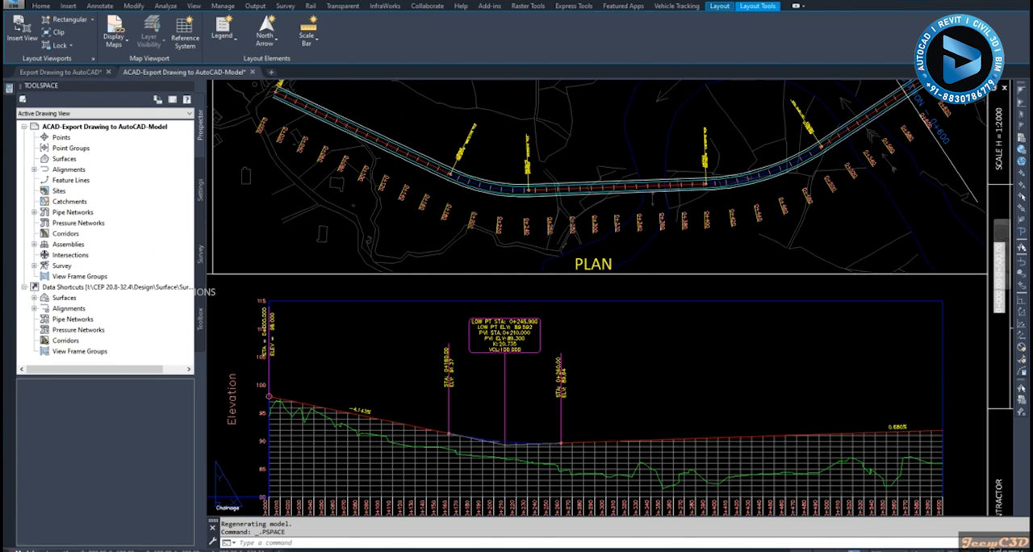
- Check the road alignment plan in model space, and reopen the first layout to view the whole sheet
{"action": "left_click", "coordinate": [26, 551]}
{"action": "scroll", "coordinate": [453, 337], "scroll_direction": "up", "scroll_amount": 4}
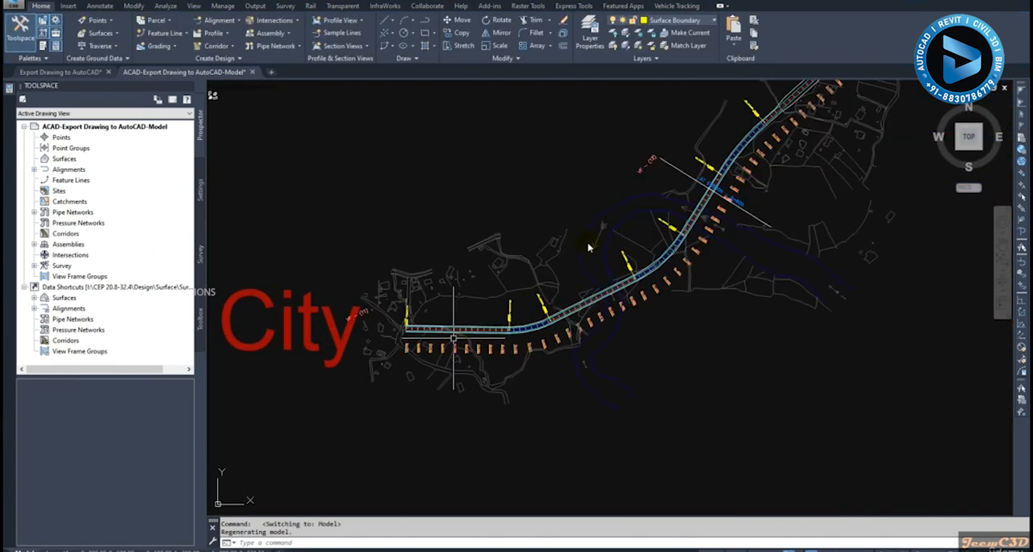
{"action": "left_click", "coordinate": [142, 548]}
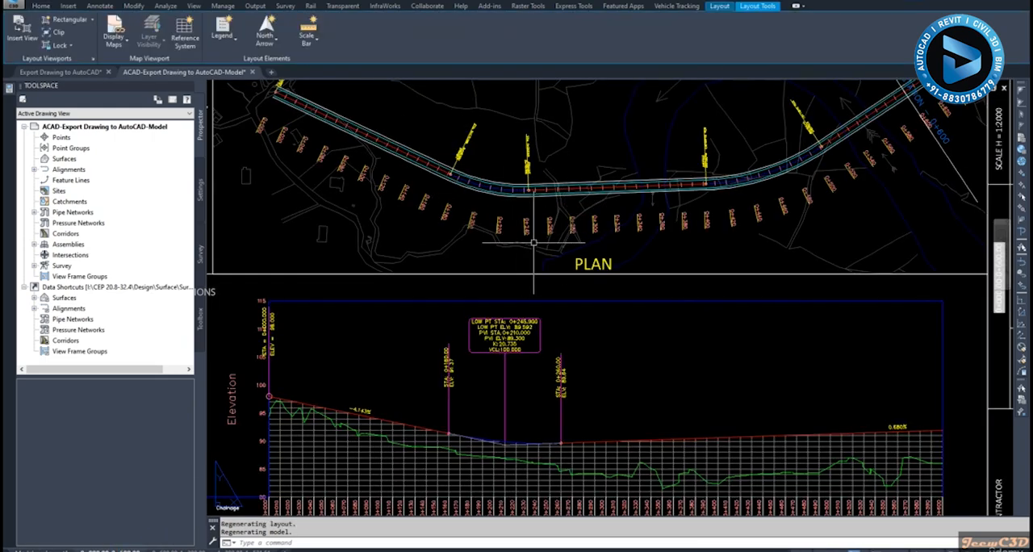
{"action": "scroll", "coordinate": [533, 242], "scroll_direction": "down", "scroll_amount": 2}
{"action": "scroll", "coordinate": [628, 296], "scroll_direction": "down", "scroll_amount": 2}
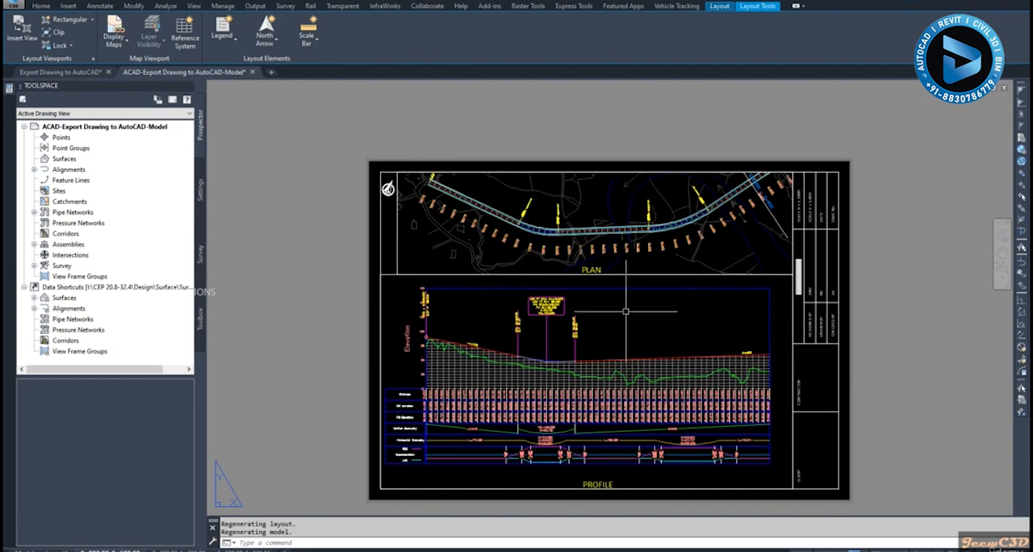
{"action": "middle_click_drag", "start_coordinate": [627, 313], "coordinate": [585, 284]}
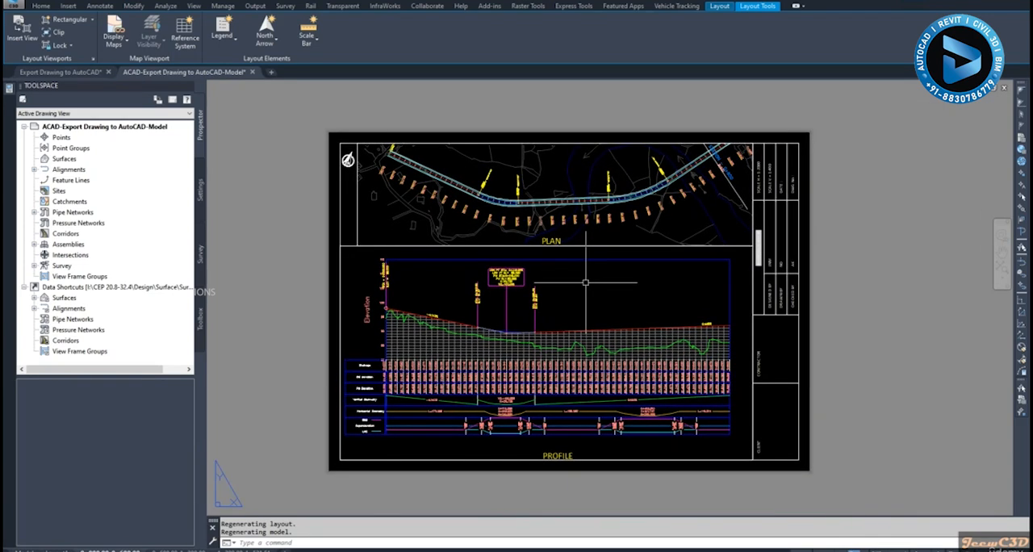